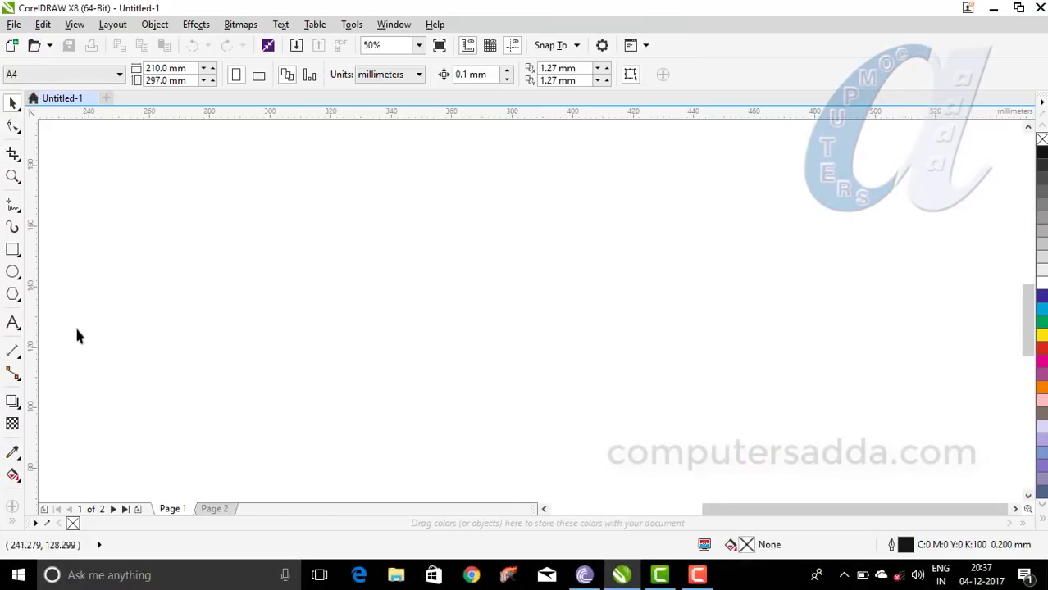
Step: Create the artistic text "CA" on the empty drawing area and enlarge it to about 51 mm wide
{"action": "left_click", "coordinate": [18, 330]}
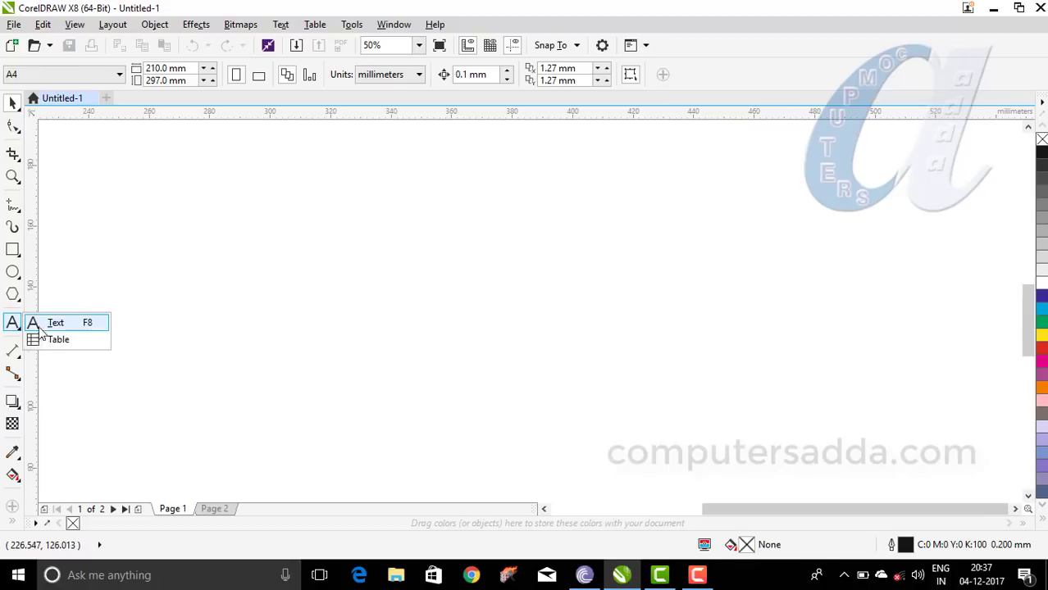
{"action": "left_click", "coordinate": [59, 322]}
{"action": "left_click", "coordinate": [225, 274]}
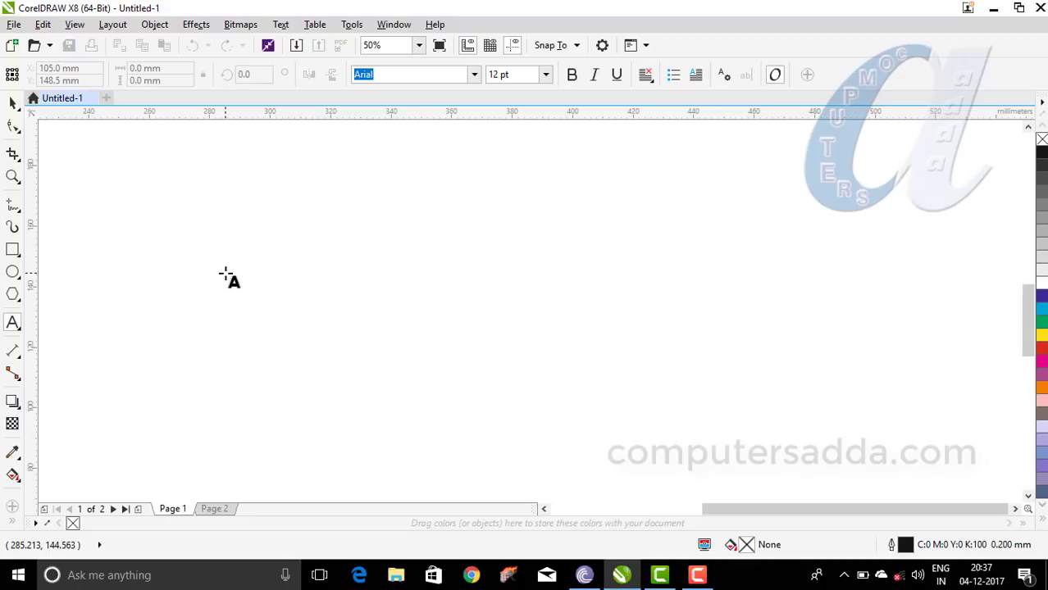
{"action": "left_click", "coordinate": [256, 321]}
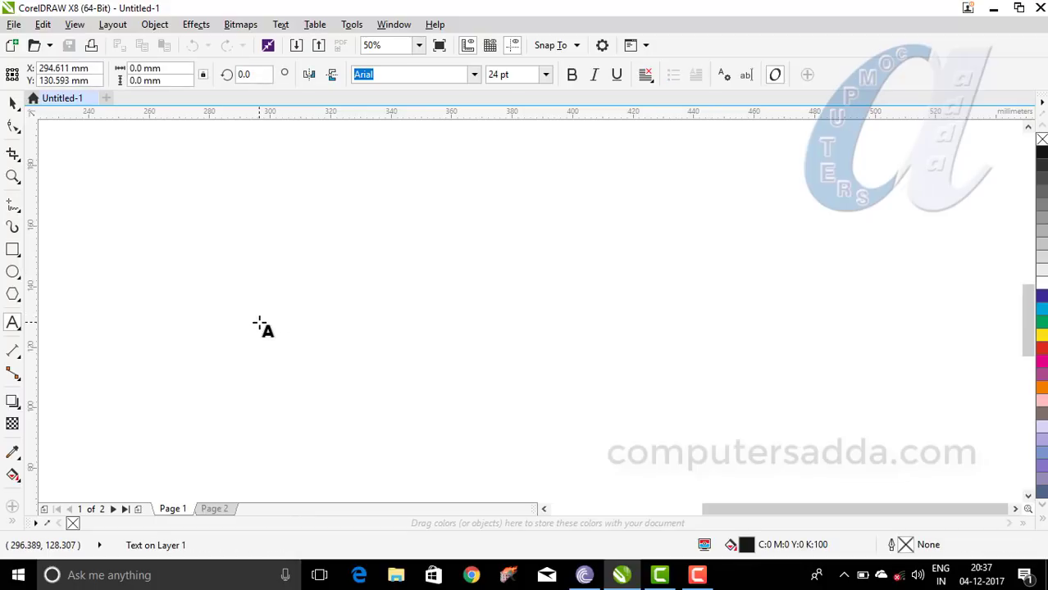
{"action": "type", "text": "CA"}
{"action": "key", "text": "Escape"}
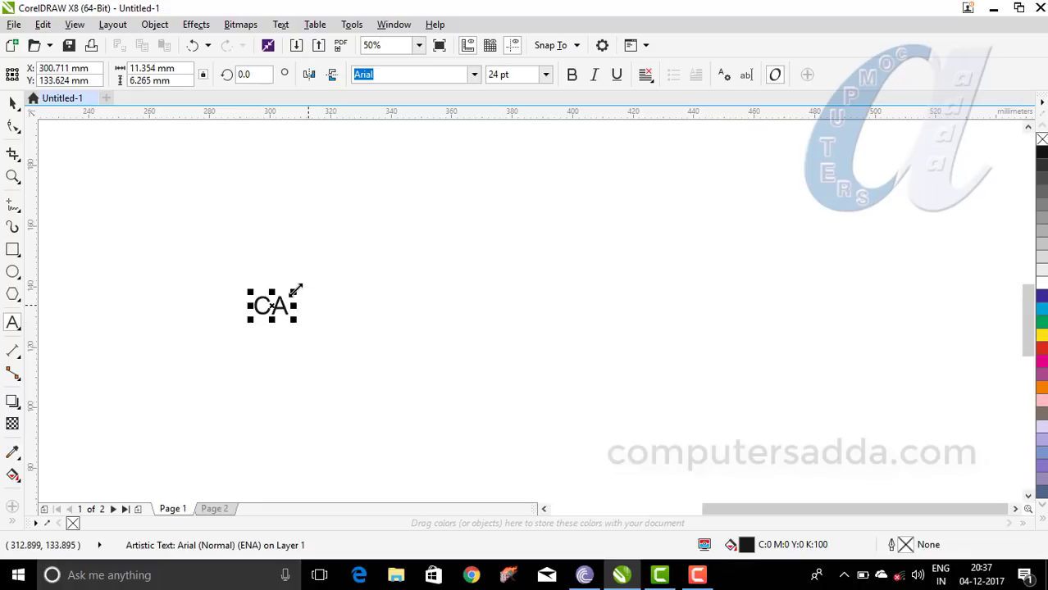
{"action": "left_click_drag", "start_coordinate": [296, 290], "coordinate": [430, 224]}
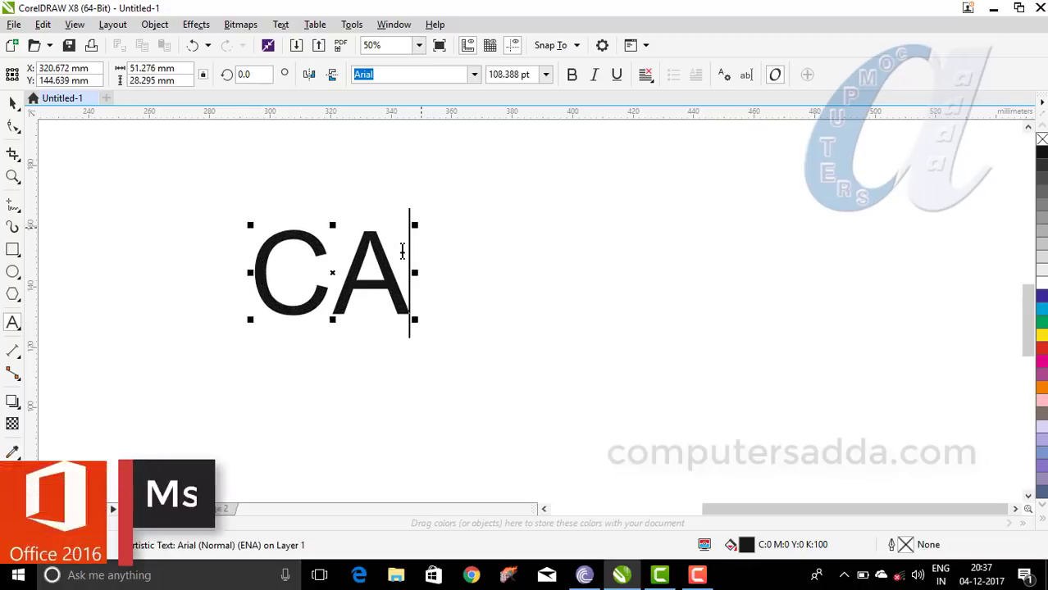
Step: Change the font of the "CA" text to Impact
{"action": "left_click_drag", "start_coordinate": [407, 260], "coordinate": [266, 270]}
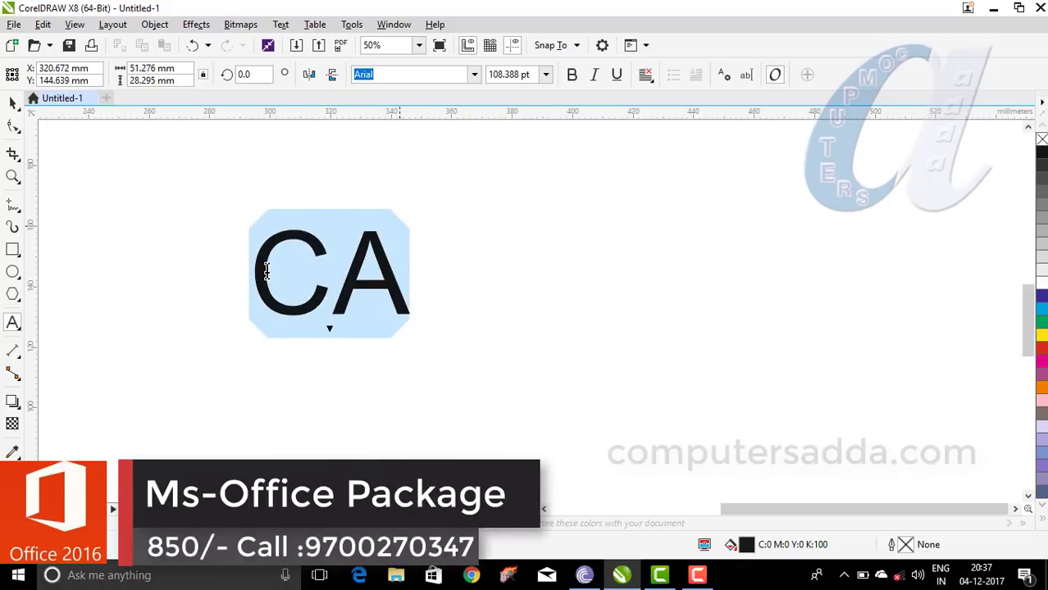
{"action": "left_click", "coordinate": [474, 74]}
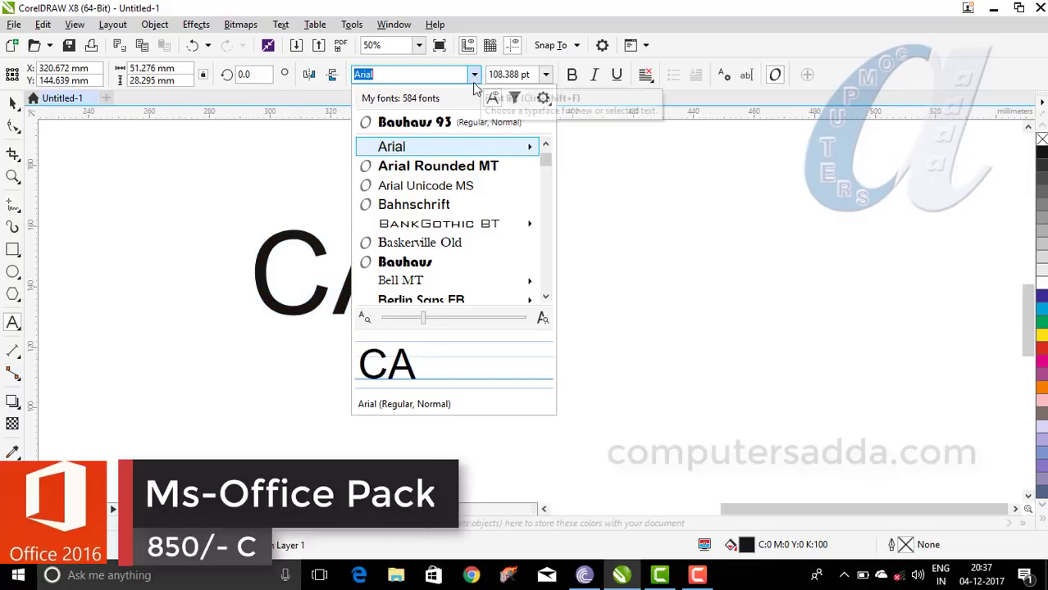
{"action": "left_click_drag", "start_coordinate": [546, 179], "coordinate": [548, 215]}
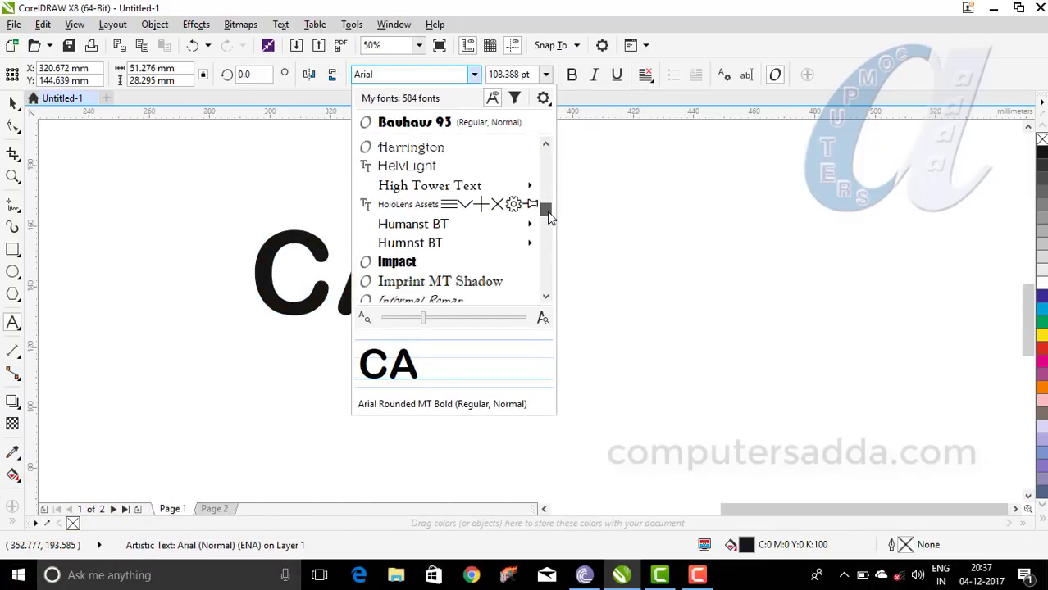
{"action": "left_click", "coordinate": [404, 263]}
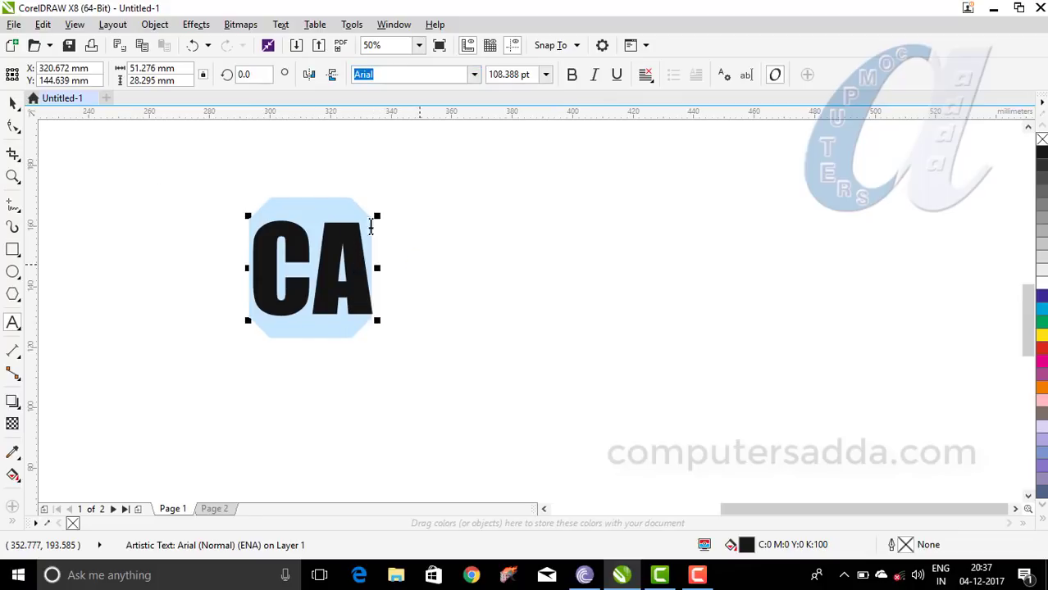
Step: Move the "CA" text down, duplicate it, and place the copy to the right of the original
{"action": "left_click", "coordinate": [12, 105]}
{"action": "left_click_drag", "start_coordinate": [283, 243], "coordinate": [213, 368]}
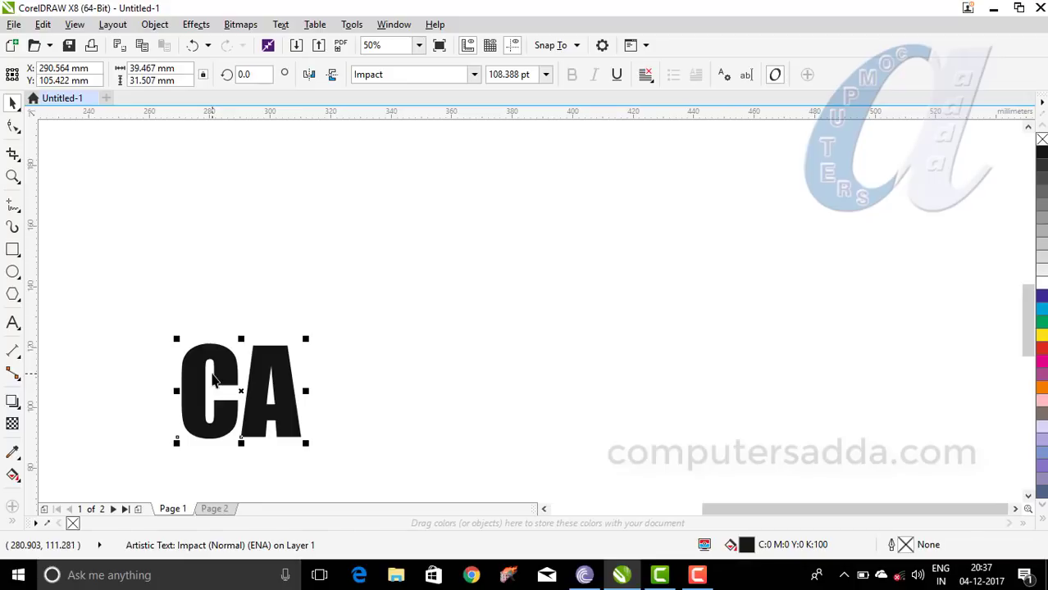
{"action": "key", "text": "ctrl+c"}
{"action": "key", "text": "ctrl+v"}
{"action": "left_click_drag", "start_coordinate": [206, 363], "coordinate": [429, 367]}
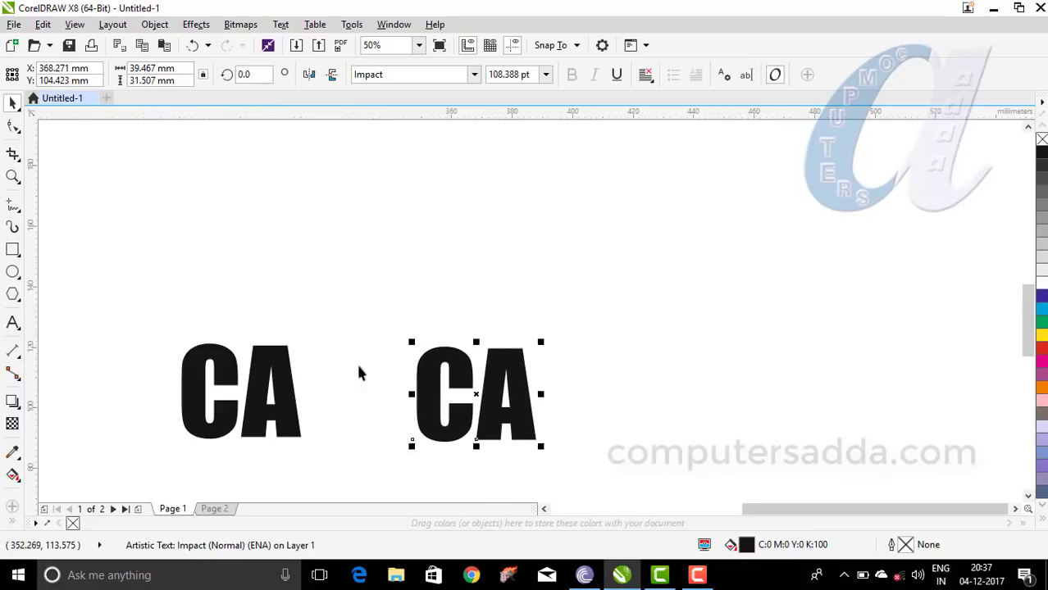
Step: Move the original "CA" to the upper left of the copy, shrink it to about 20 mm wide, and shift the copy slightly left
{"action": "left_click", "coordinate": [195, 369]}
{"action": "left_click_drag", "start_coordinate": [201, 371], "coordinate": [164, 195]}
{"action": "left_click_drag", "start_coordinate": [268, 160], "coordinate": [222, 182]}
{"action": "left_click_drag", "start_coordinate": [503, 373], "coordinate": [481, 371]}
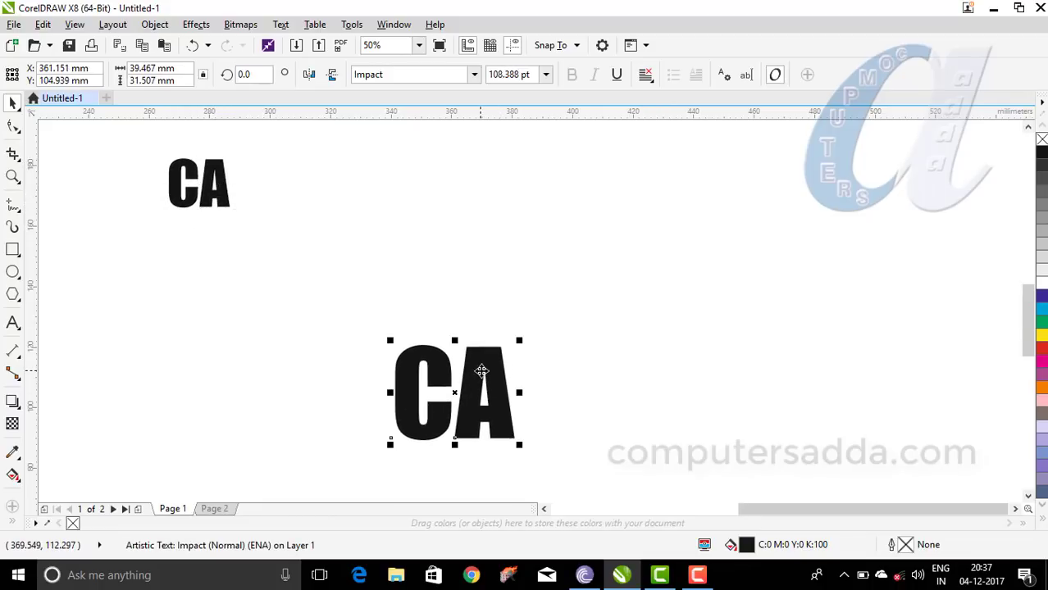
Step: Fill the large "CA" text with blue (C100 M100) and the small one with magenta
{"action": "left_click", "coordinate": [1042, 324]}
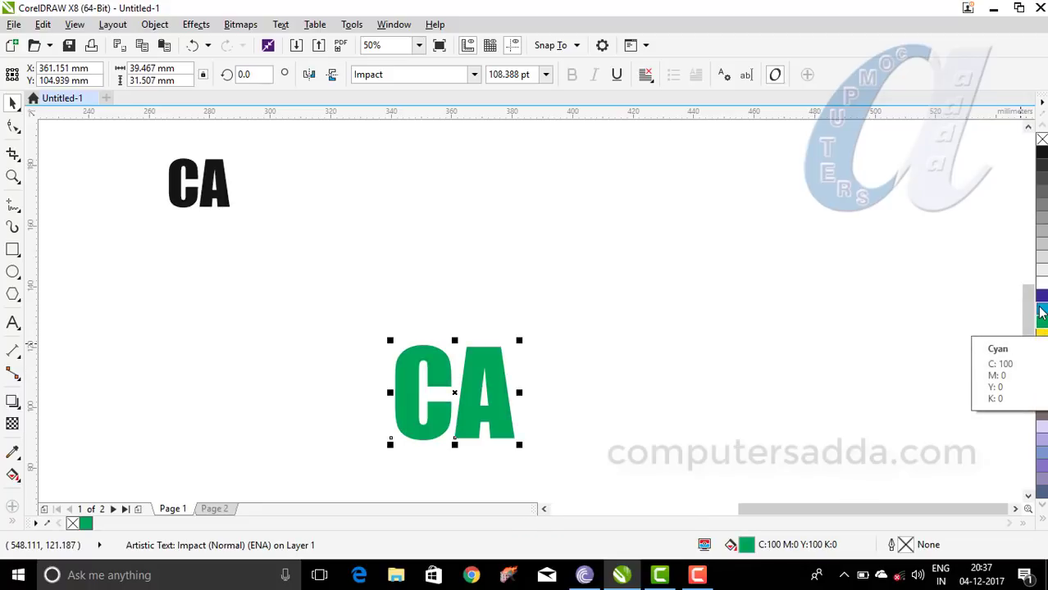
{"action": "left_click", "coordinate": [1041, 300]}
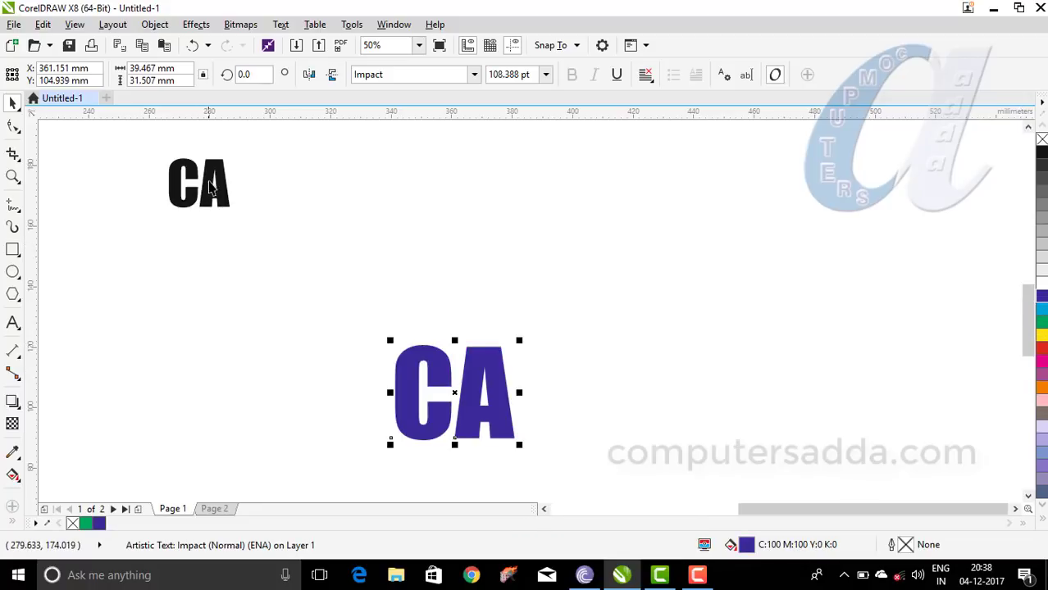
{"action": "left_click", "coordinate": [216, 182]}
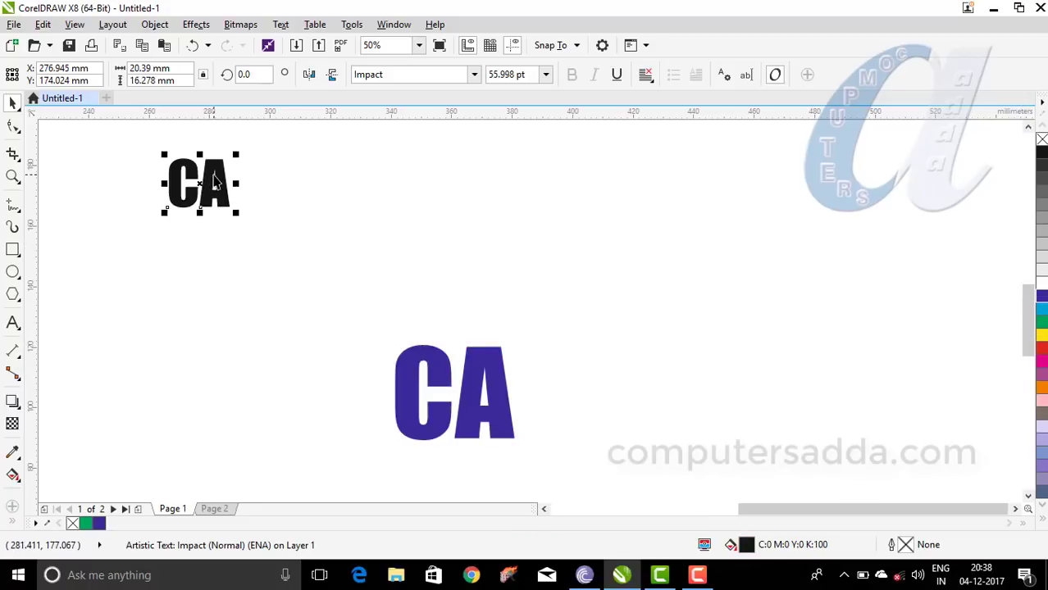
{"action": "left_click", "coordinate": [1041, 362]}
Step: Shift the large blue "CA" slightly and blend the small magenta "CA" into it with the Blend tool
{"action": "left_click", "coordinate": [482, 403]}
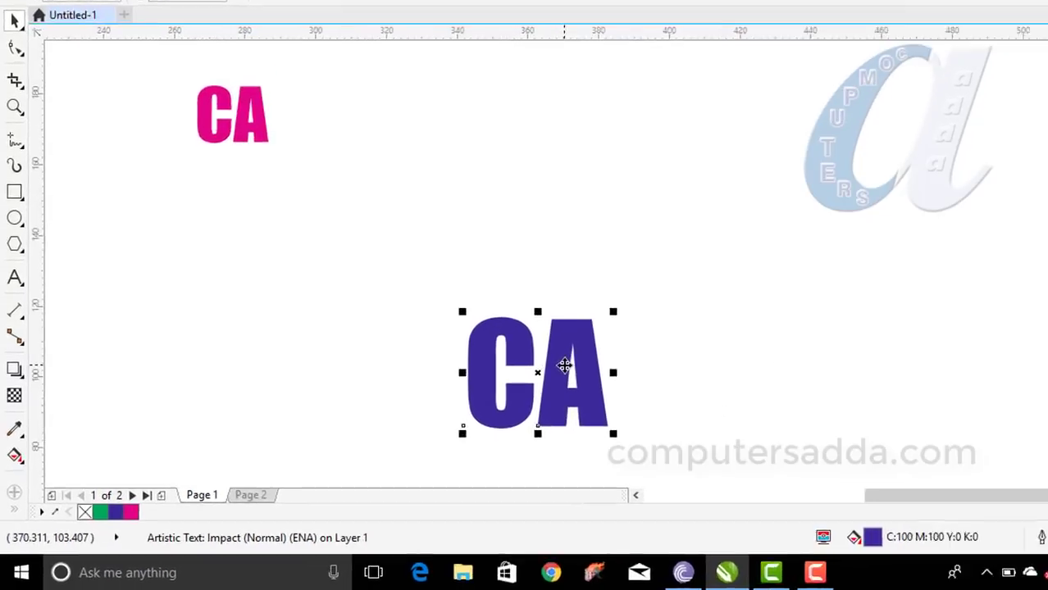
{"action": "left_click", "coordinate": [21, 375]}
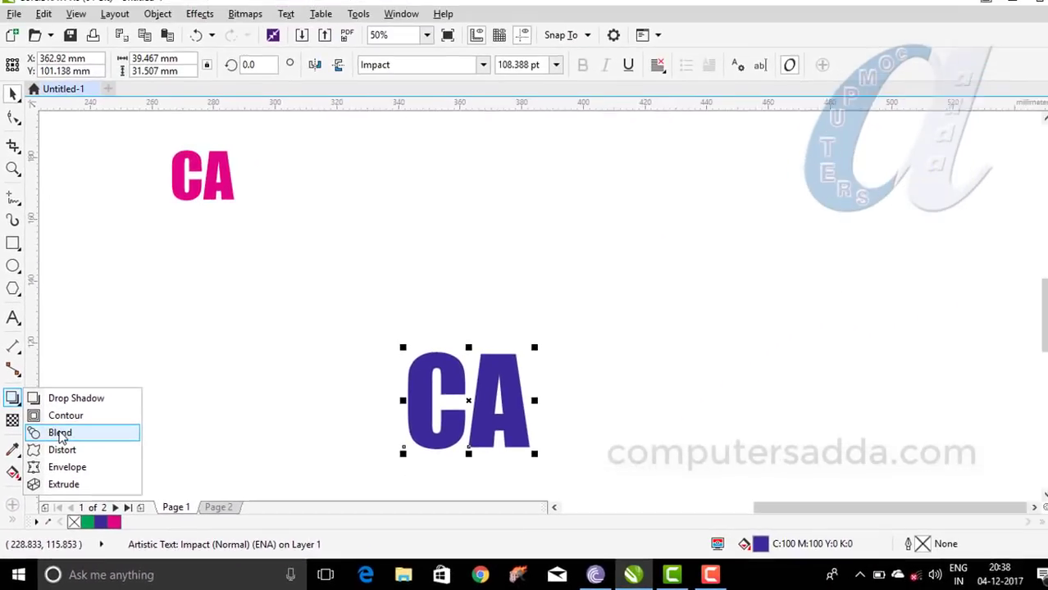
{"action": "left_click", "coordinate": [96, 337]}
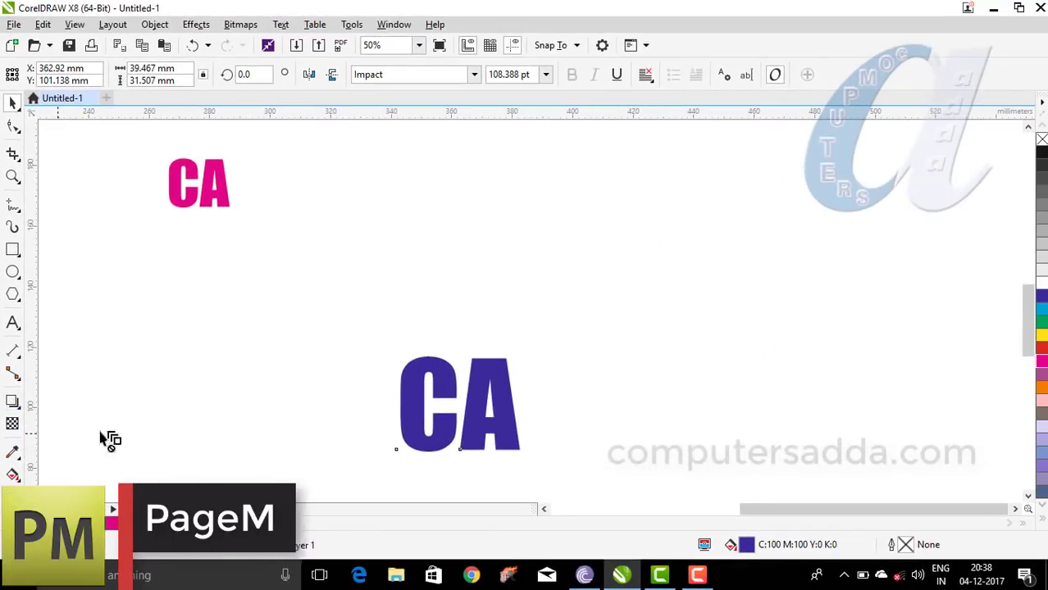
{"action": "left_click_drag", "start_coordinate": [194, 185], "coordinate": [476, 415]}
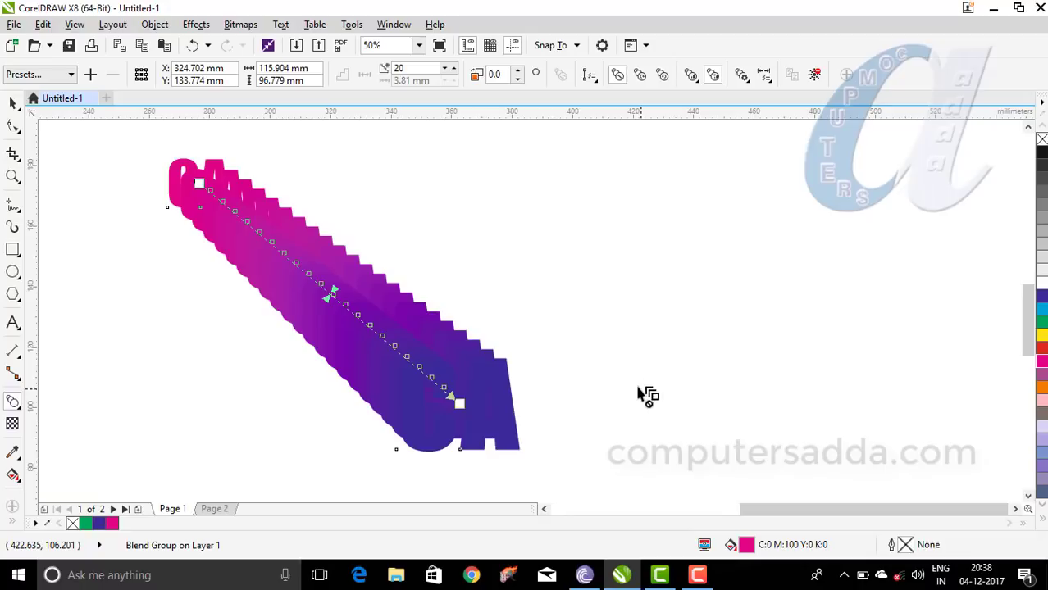
{"action": "left_click", "coordinate": [12, 102]}
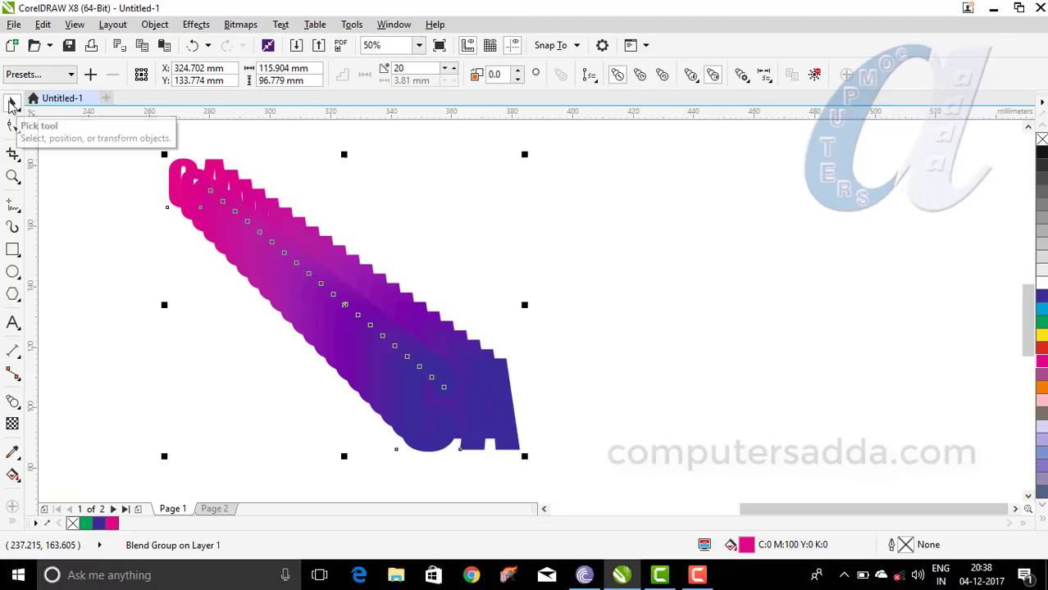
{"action": "left_click", "coordinate": [828, 238]}
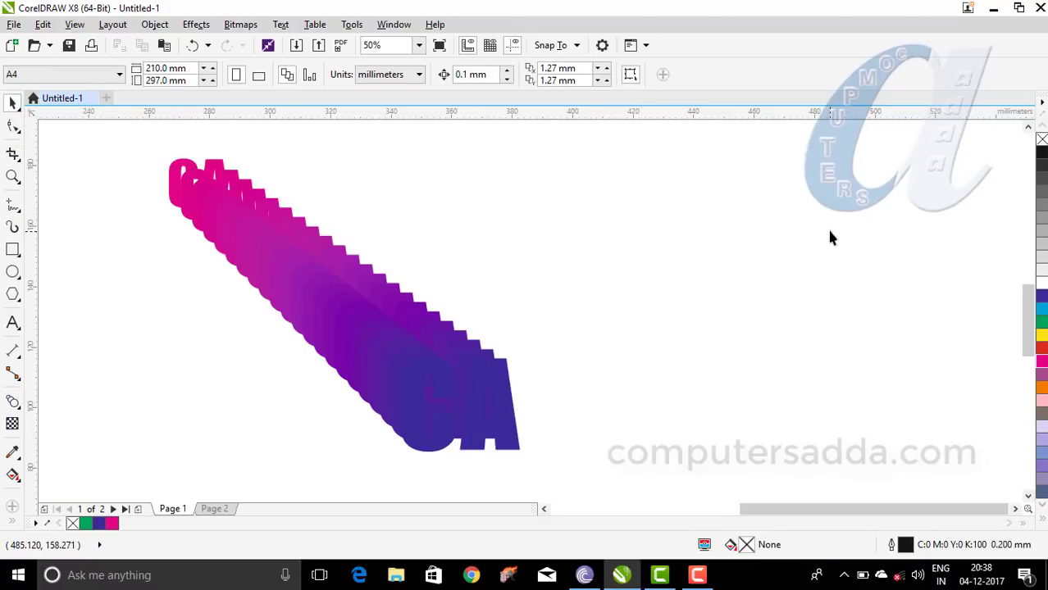
Step: Fill the large front "CA" of the blend with white and give it a 0.5 mm black outline
{"action": "left_click", "coordinate": [512, 414]}
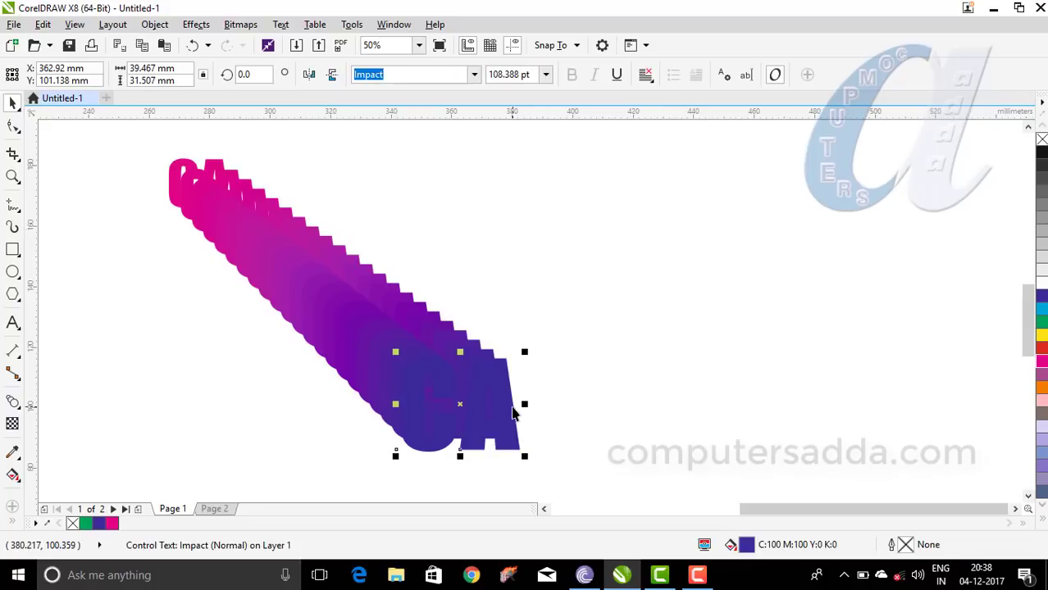
{"action": "left_click", "coordinate": [1042, 281]}
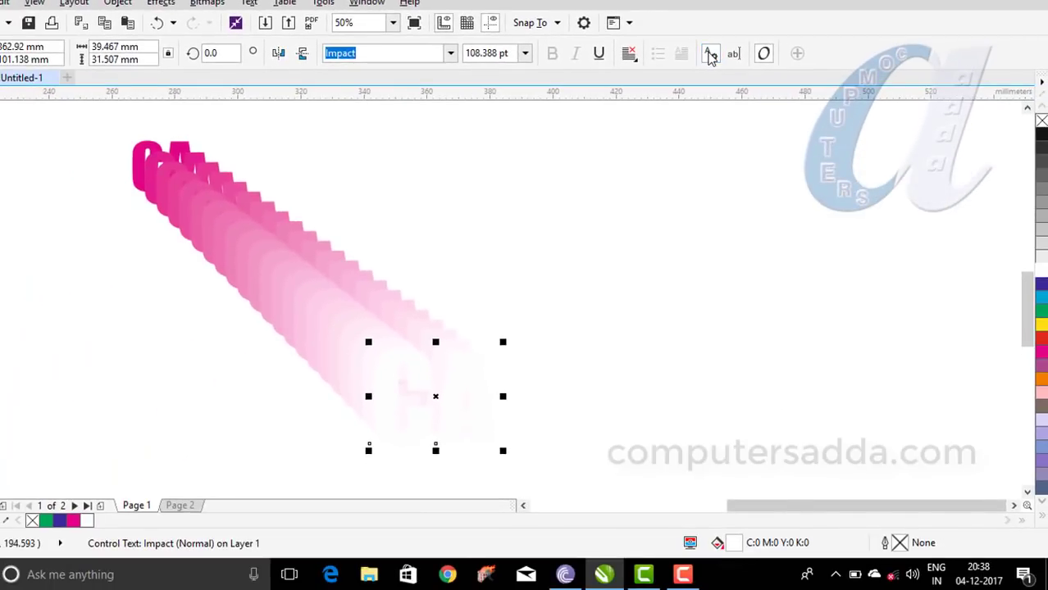
{"action": "left_click", "coordinate": [710, 54]}
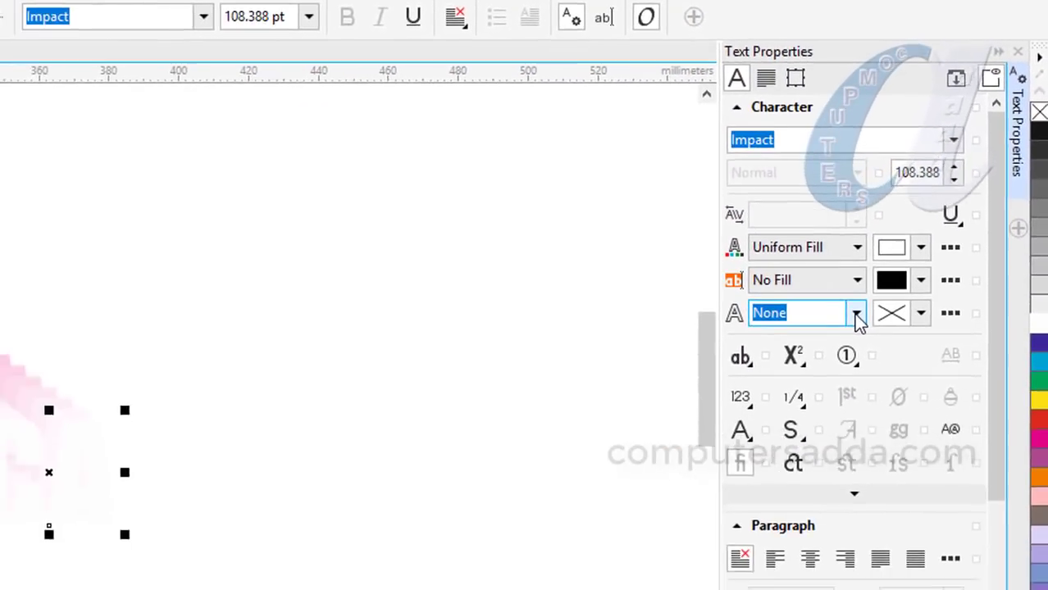
{"action": "left_click", "coordinate": [763, 473]}
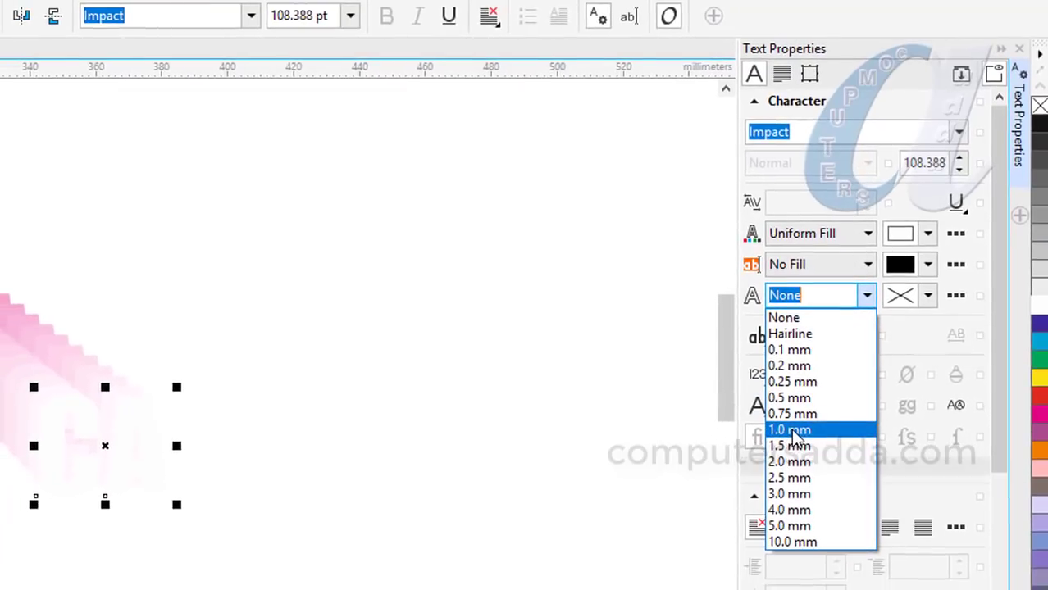
{"action": "left_click", "coordinate": [789, 430]}
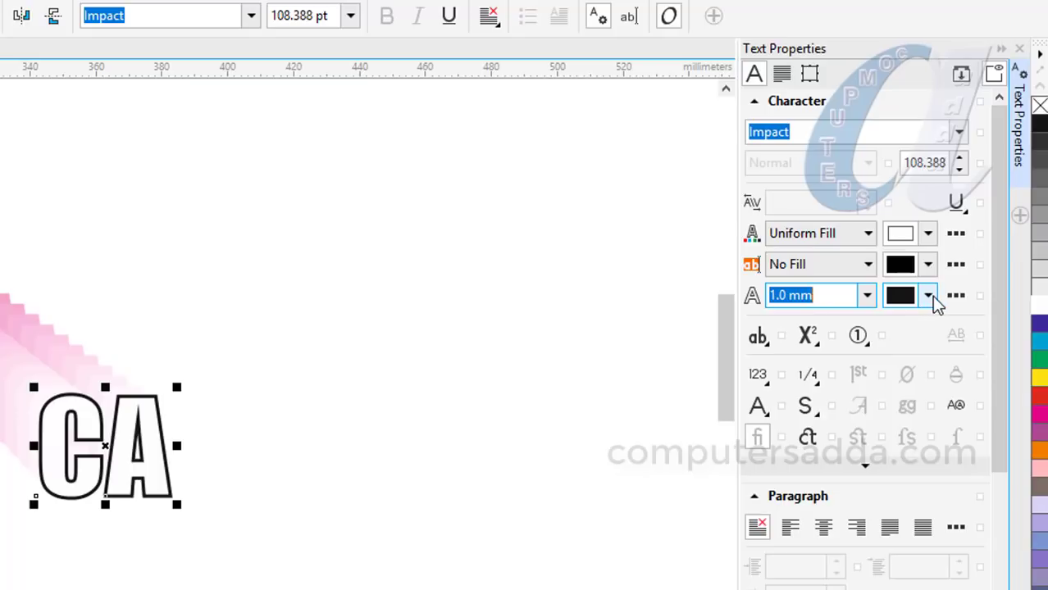
{"action": "left_click", "coordinate": [867, 295]}
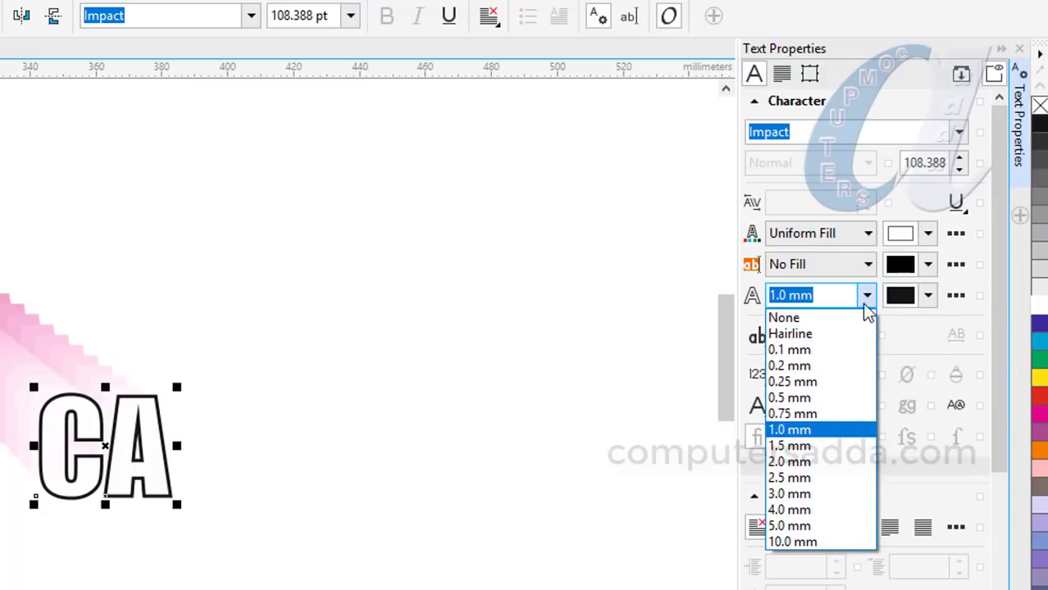
{"action": "left_click", "coordinate": [791, 398]}
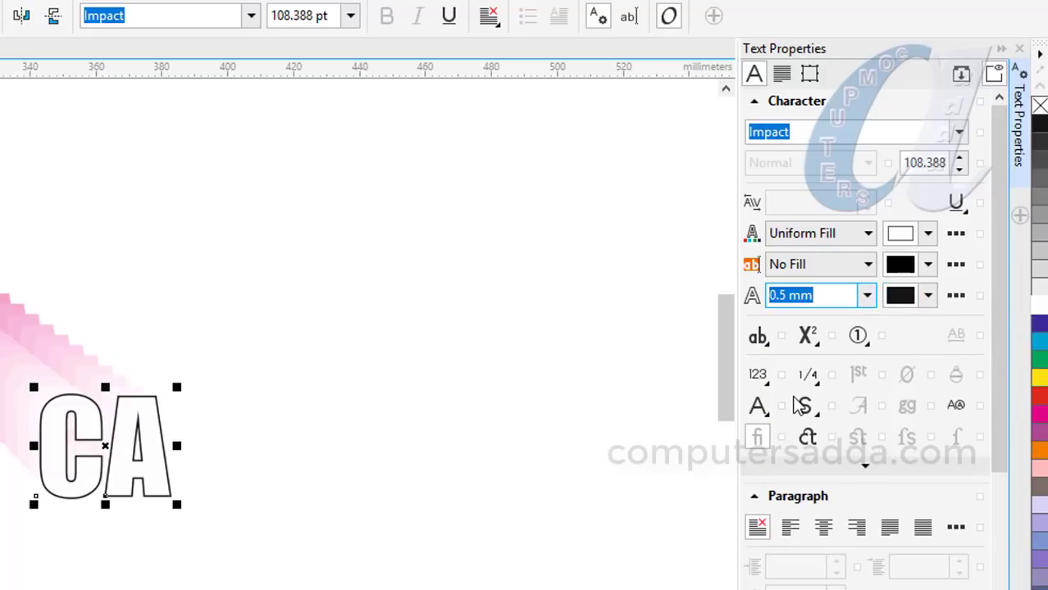
{"action": "left_click", "coordinate": [362, 361]}
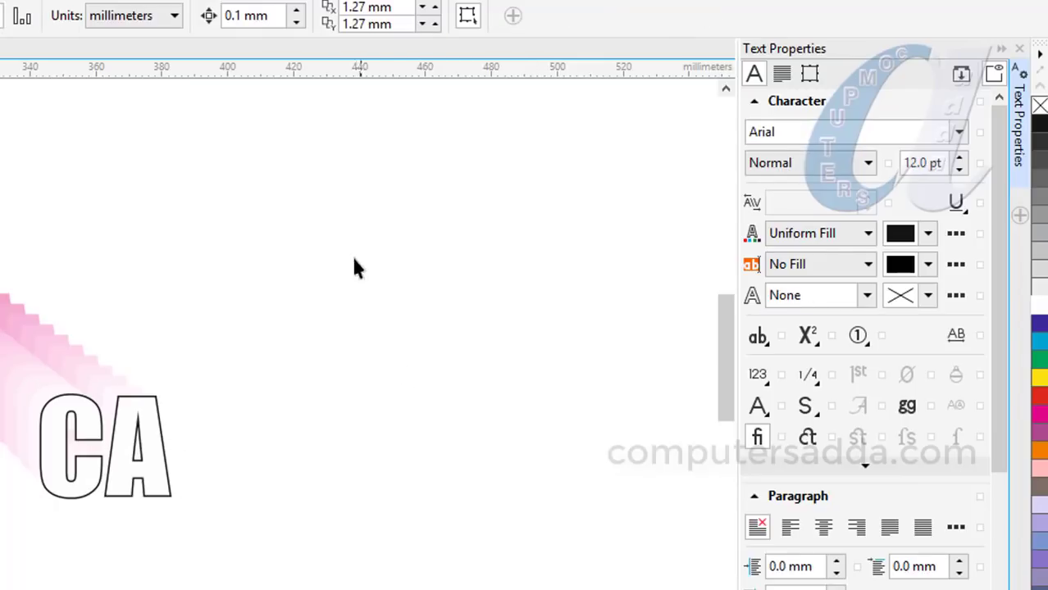
Step: Select the whole blend group and apply a 0.5 mm text outline
{"action": "left_click_drag", "start_coordinate": [401, 141], "coordinate": [32, 524]}
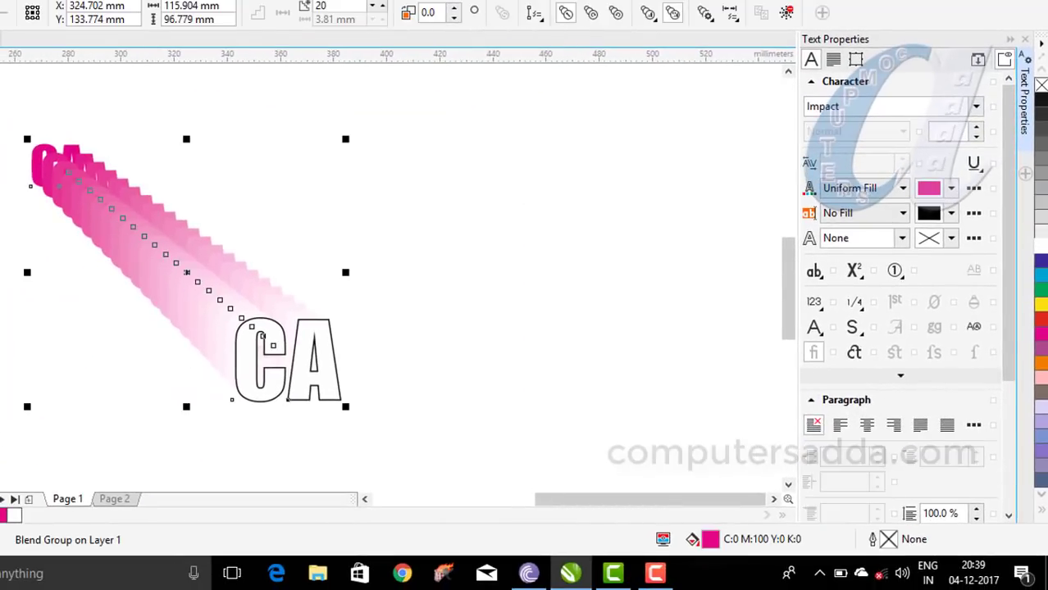
{"action": "left_click", "coordinate": [902, 238]}
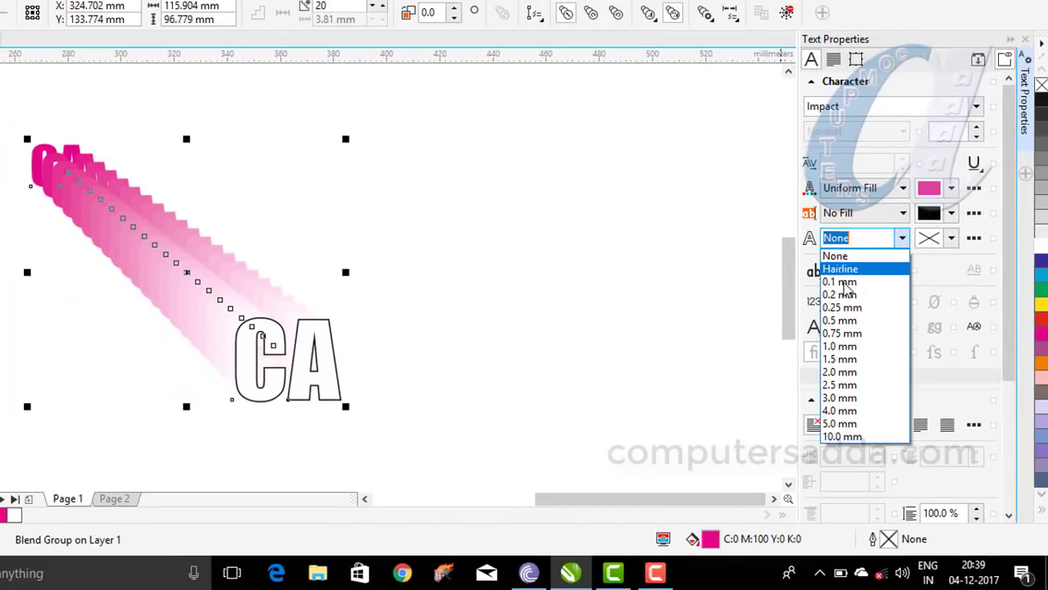
{"action": "left_click", "coordinate": [840, 320]}
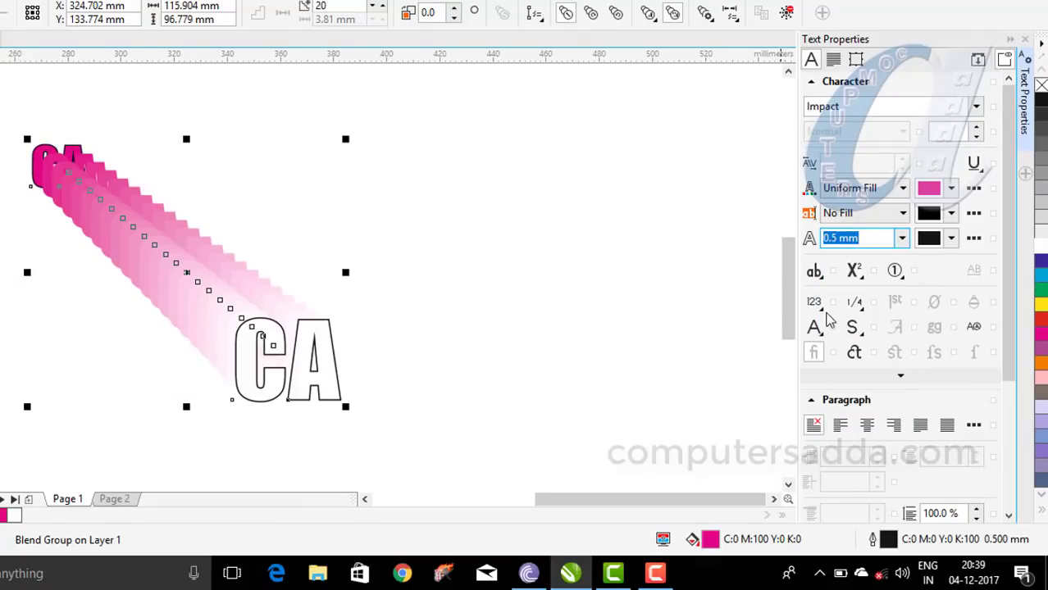
Step: Try the counterclockwise color progression on the blend group and settle on the clockwise blend
{"action": "left_click", "coordinate": [591, 12]}
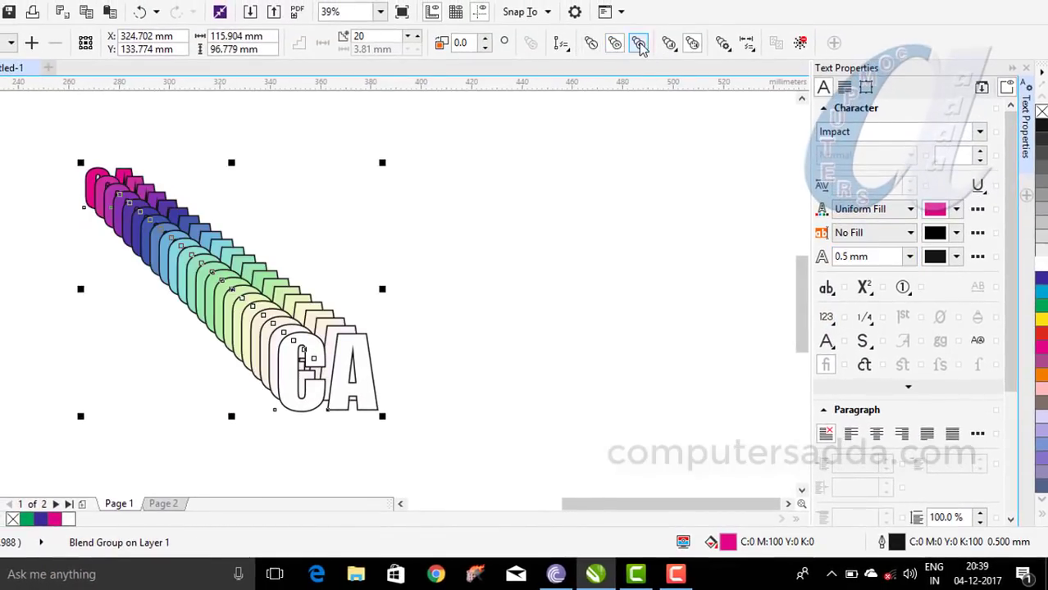
{"action": "left_click", "coordinate": [638, 45]}
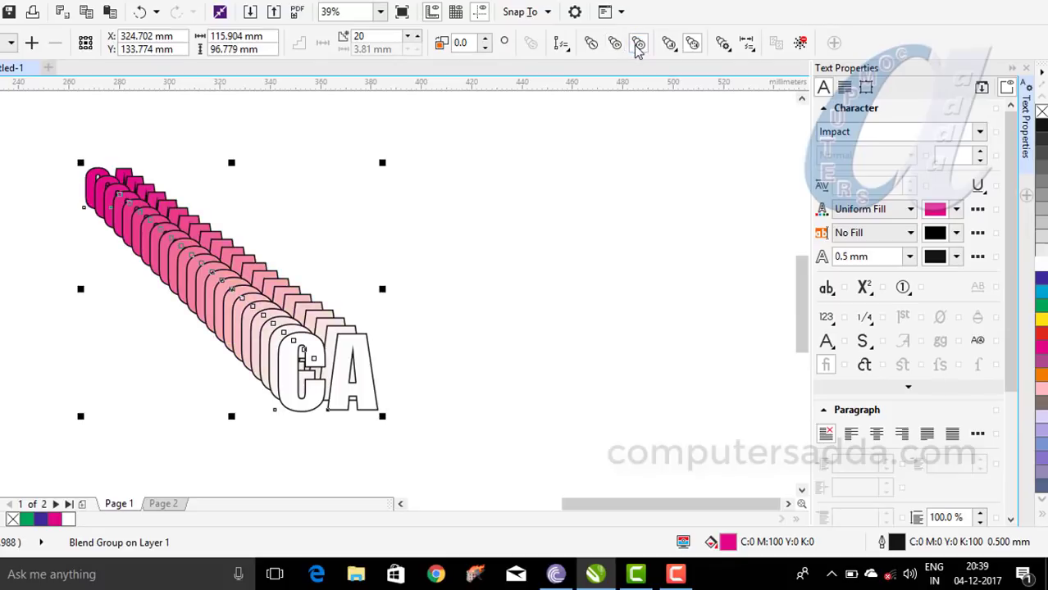
{"action": "left_click", "coordinate": [615, 44]}
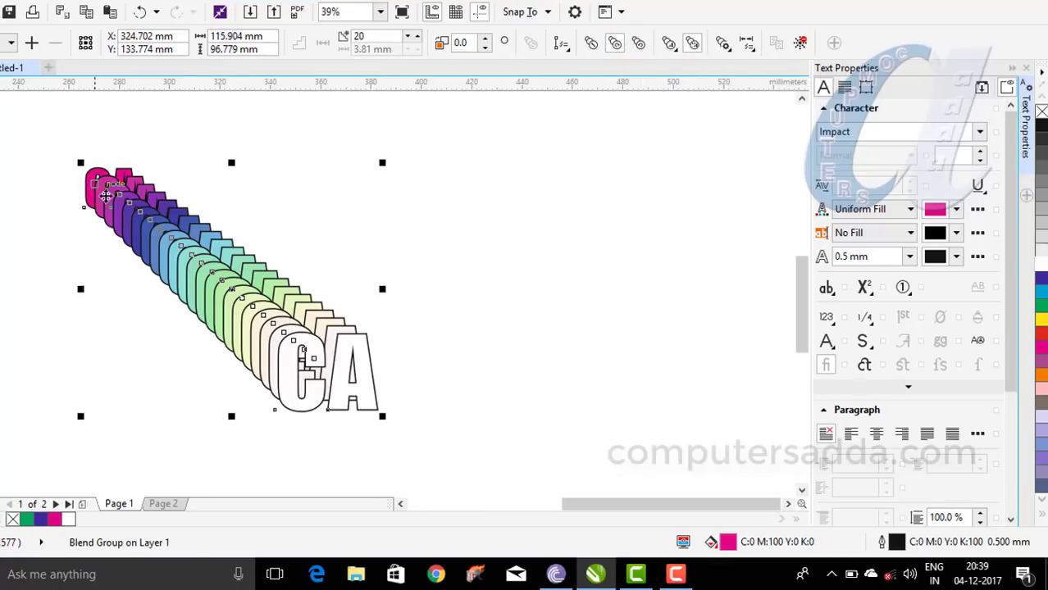
Step: Set the blend to 50 steps and enlarge the front white "CA" to about 87 × 70 mm
{"action": "double_click", "coordinate": [361, 37]}
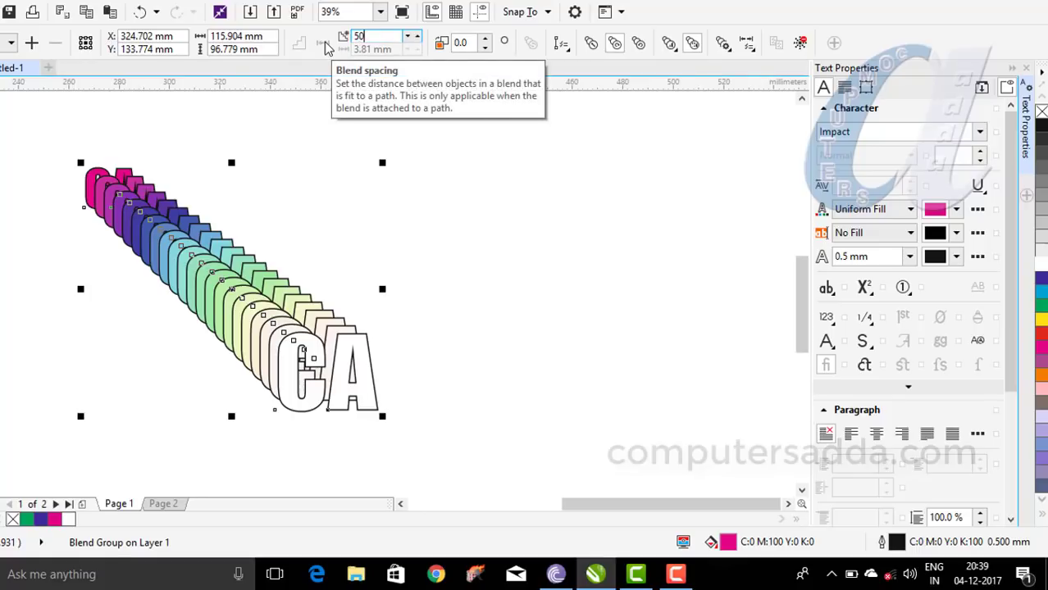
{"action": "key", "text": "Return"}
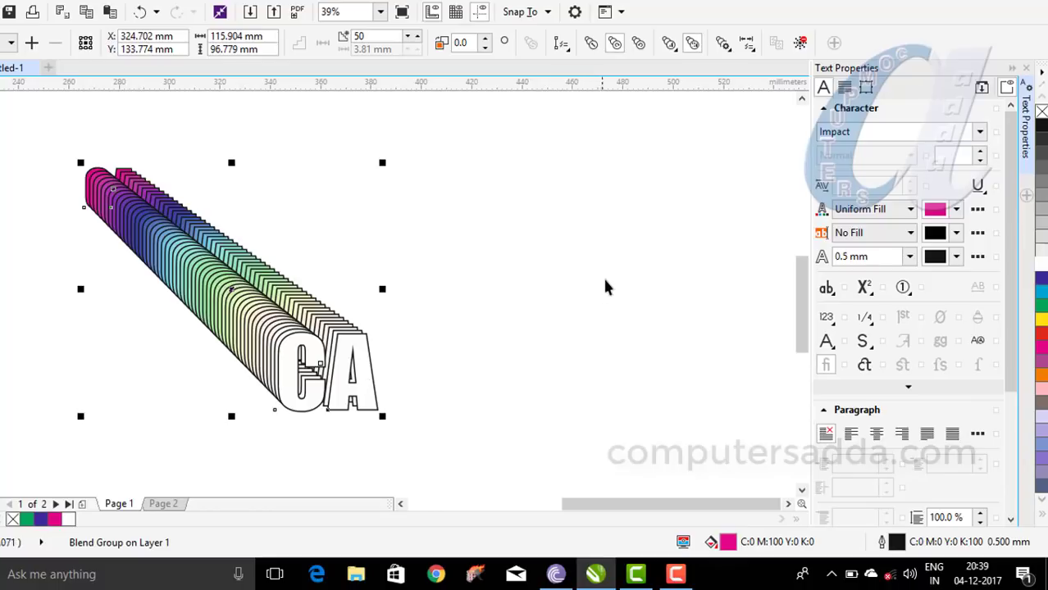
{"action": "left_click", "coordinate": [623, 312]}
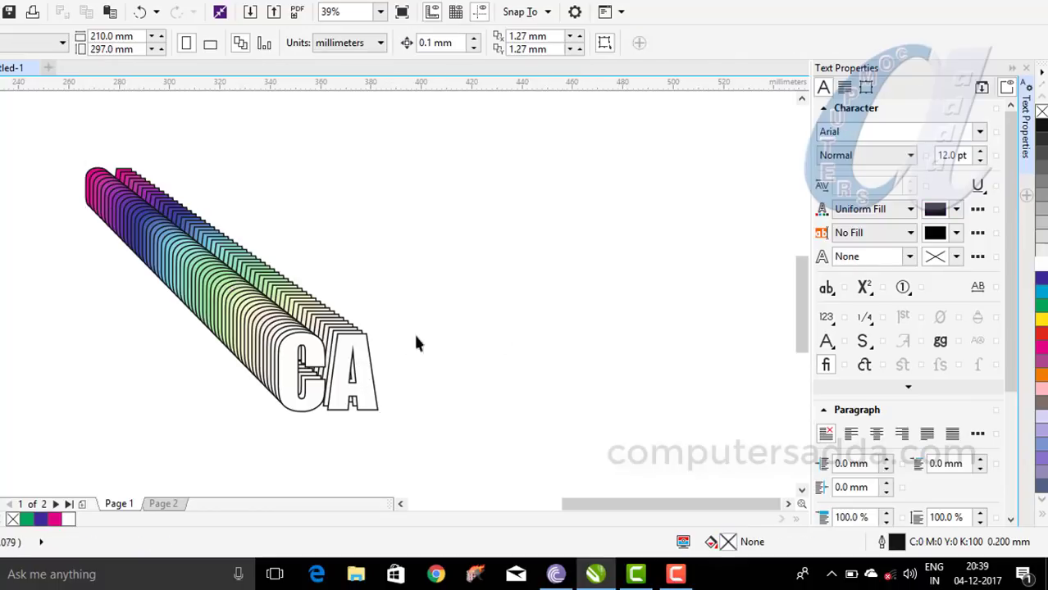
{"action": "left_click", "coordinate": [351, 354]}
{"action": "left_click_drag", "start_coordinate": [381, 323], "coordinate": [571, 242]}
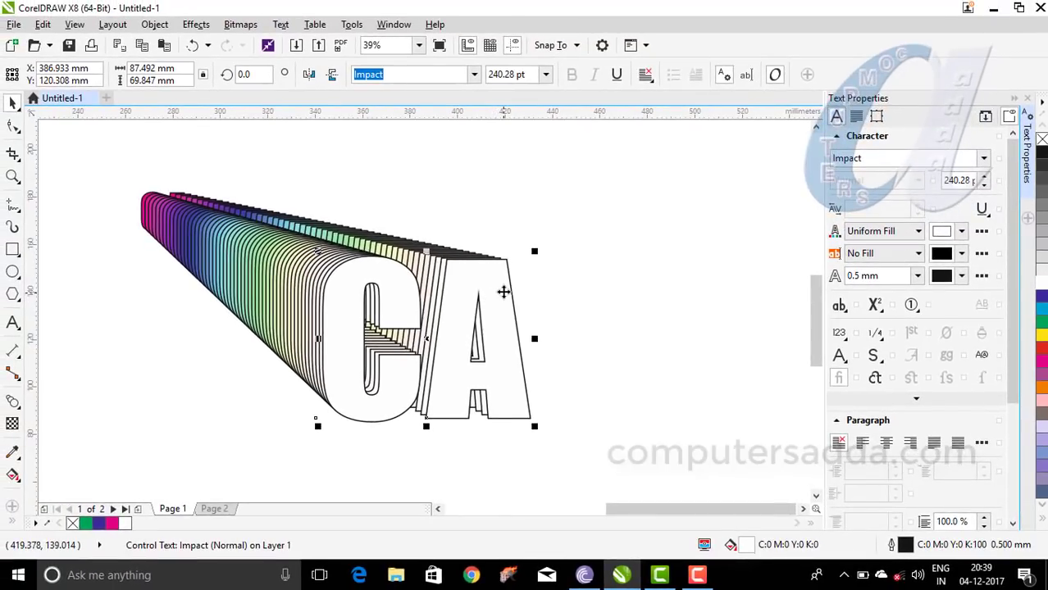
Step: Split the blend group at a copy near its middle with the Blend tool's Split option
{"action": "left_click", "coordinate": [13, 402]}
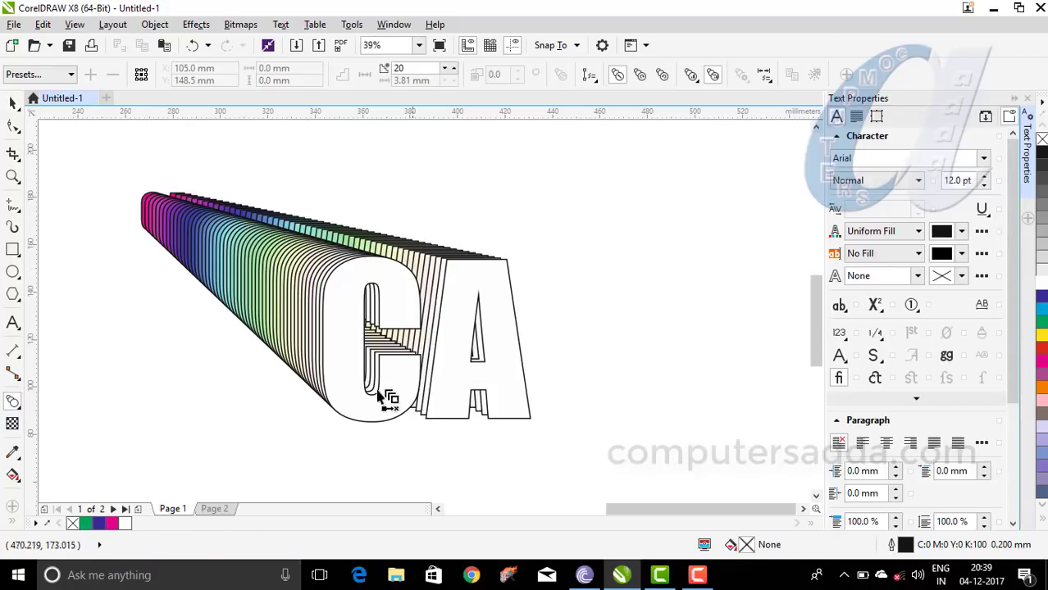
{"action": "left_click", "coordinate": [295, 313]}
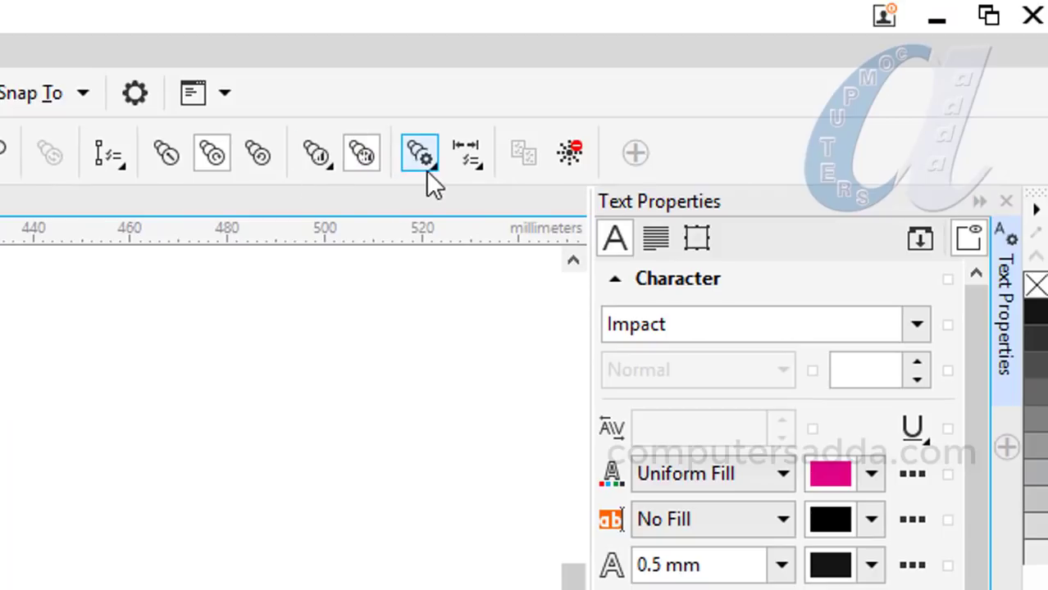
{"action": "left_click", "coordinate": [427, 171]}
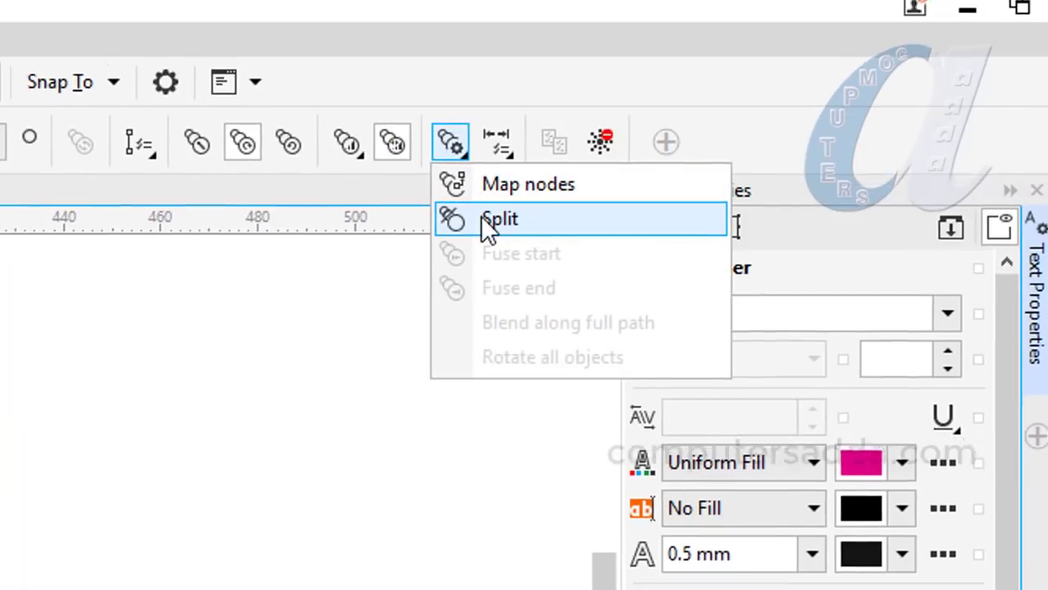
{"action": "left_click", "coordinate": [459, 230]}
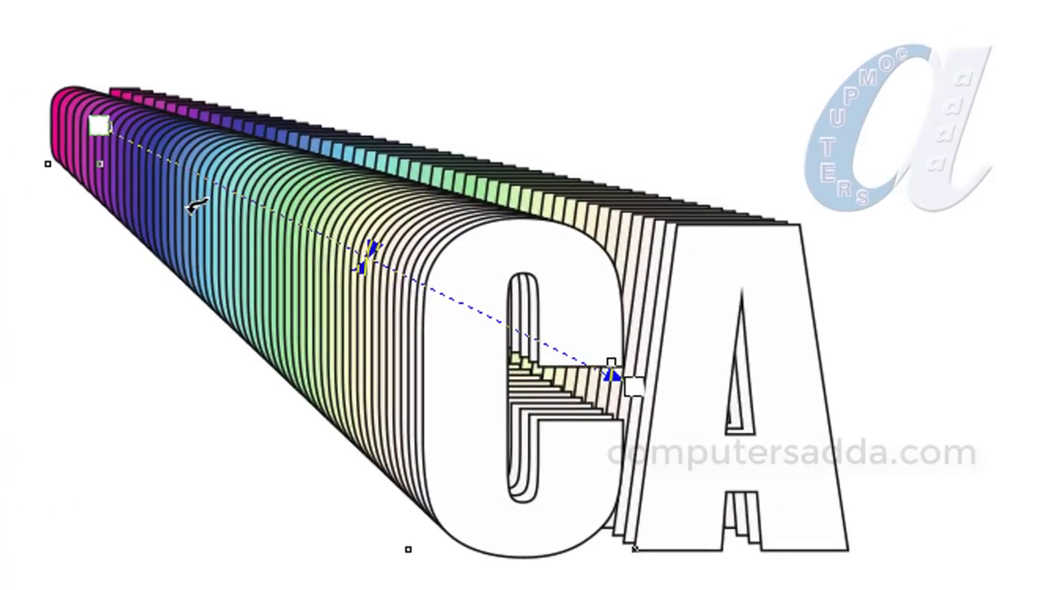
{"action": "left_click", "coordinate": [254, 232]}
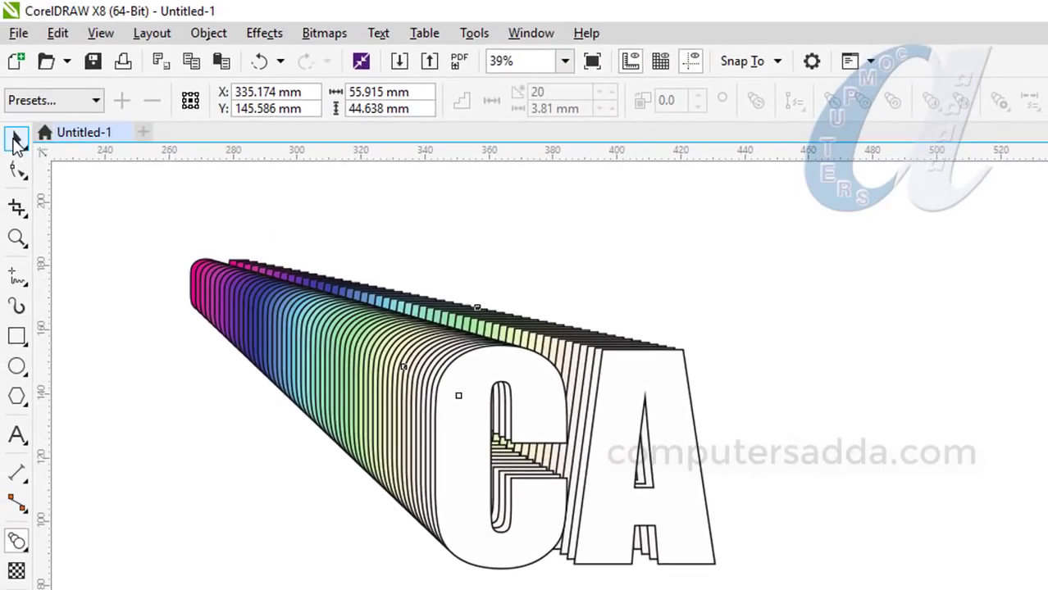
Step: Bend the front blend section by moving the front white "CA" up to about X 408 mm, Y 147 mm
{"action": "left_click", "coordinate": [18, 141]}
{"action": "left_click", "coordinate": [659, 399]}
{"action": "left_click_drag", "start_coordinate": [532, 402], "coordinate": [589, 342]}
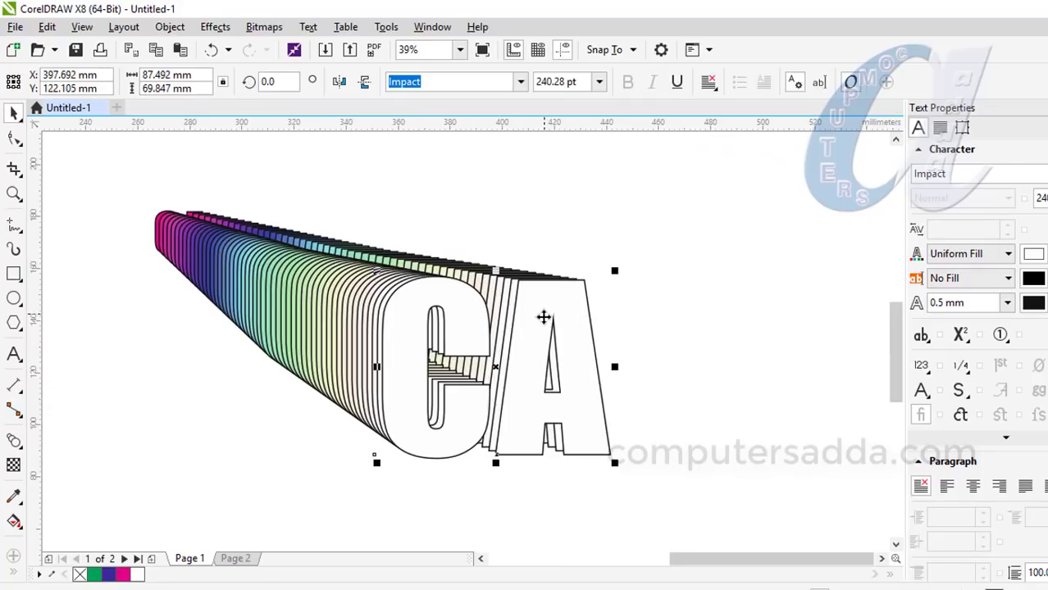
{"action": "left_click_drag", "start_coordinate": [543, 317], "coordinate": [581, 253]}
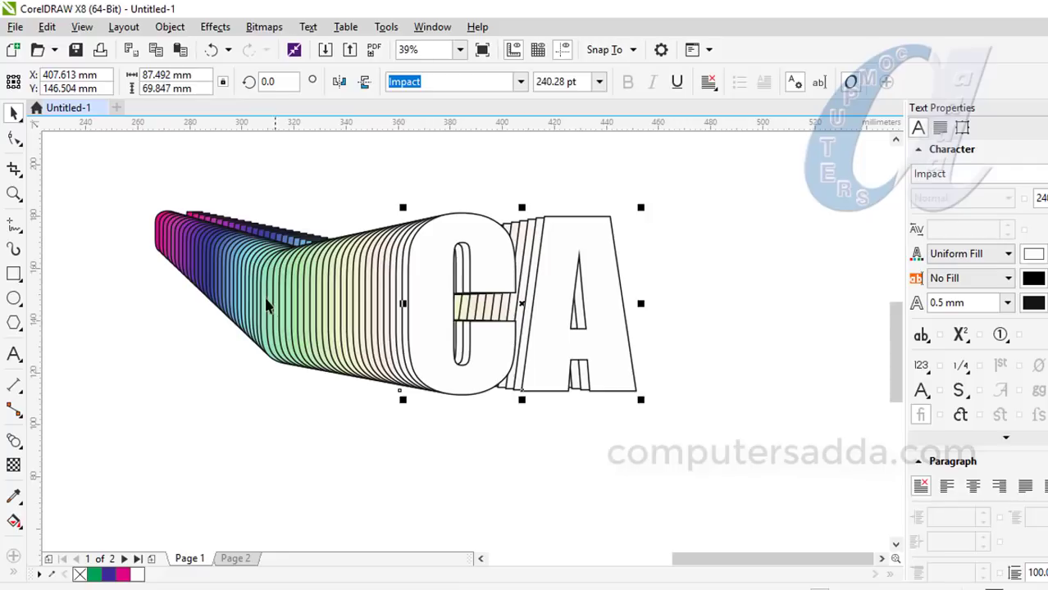
Step: Resize the rear magenta blend section to about 73 × 45 mm and the lowered front "CA" to about 58 × 46 mm
{"action": "left_click", "coordinate": [164, 232]}
{"action": "left_click_drag", "start_coordinate": [155, 336], "coordinate": [103, 188]}
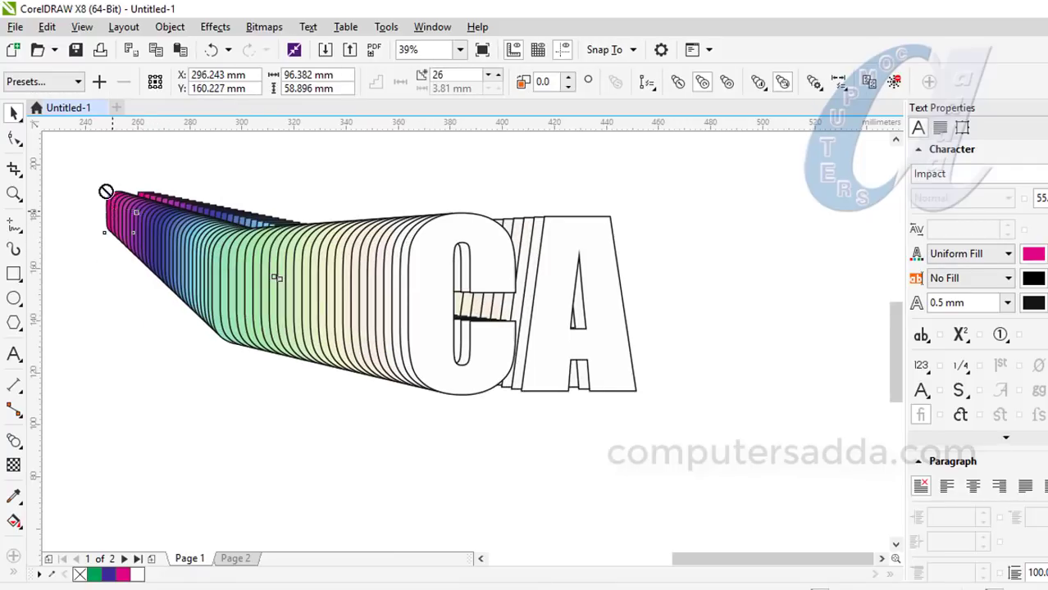
{"action": "left_click_drag", "start_coordinate": [777, 195], "coordinate": [356, 428]}
{"action": "left_click_drag", "start_coordinate": [446, 261], "coordinate": [293, 355]}
{"action": "left_click_drag", "start_coordinate": [356, 157], "coordinate": [320, 196]}
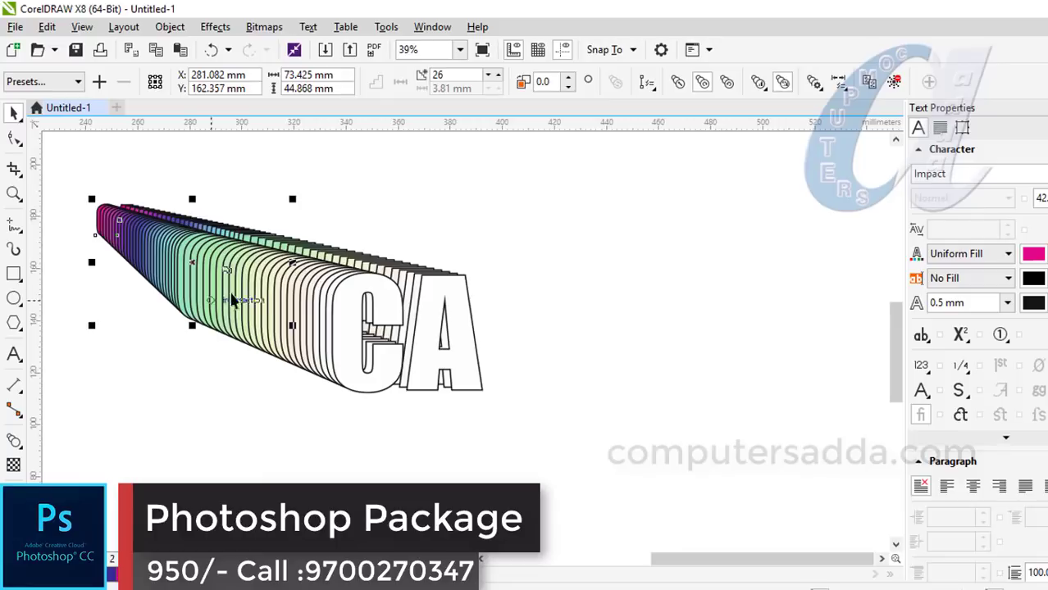
{"action": "left_click_drag", "start_coordinate": [367, 314], "coordinate": [380, 385]}
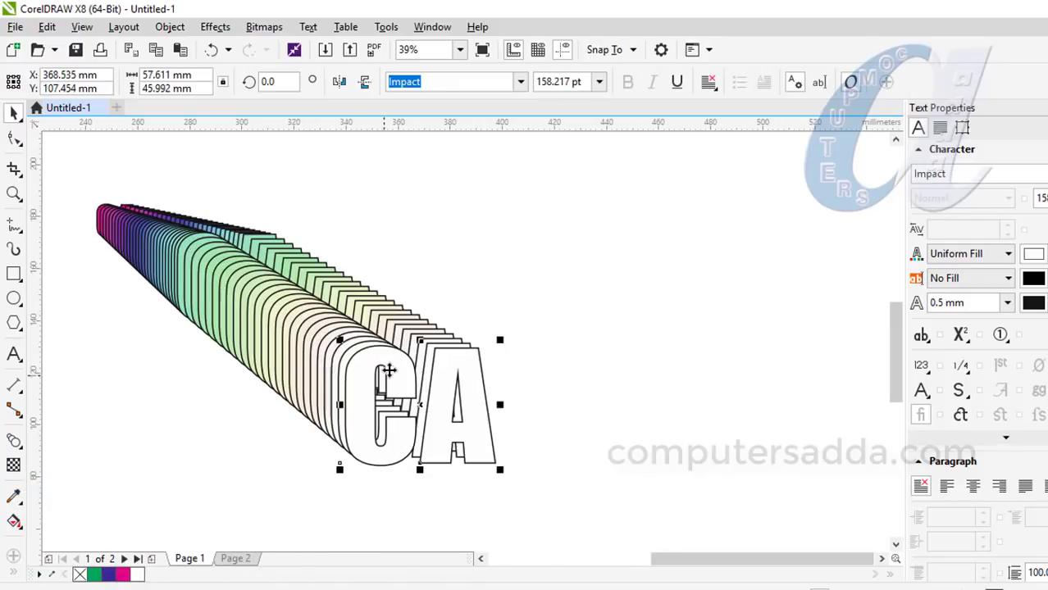
Step: Set the front blend section, between the split point and the white "CA", to 50 steps
{"action": "left_click", "coordinate": [14, 441]}
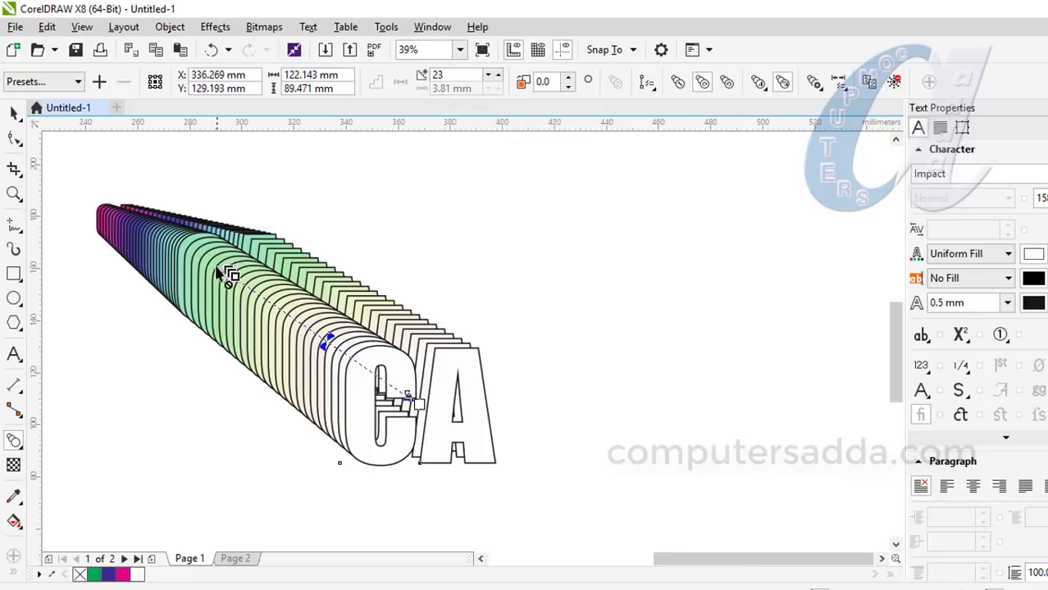
{"action": "left_click", "coordinate": [460, 74]}
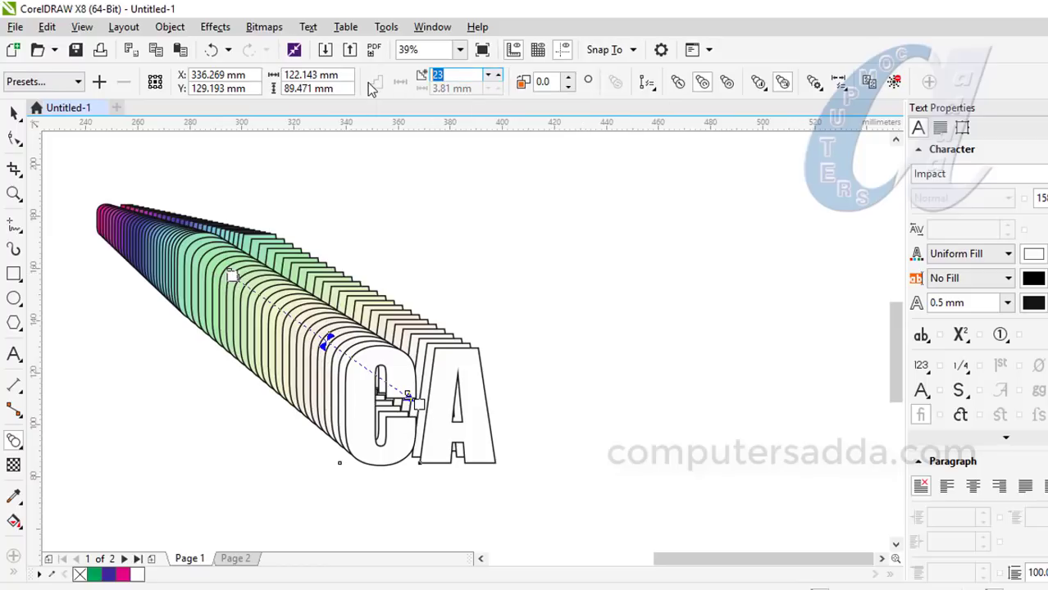
{"action": "type", "text": "50"}
{"action": "key", "text": "Return"}
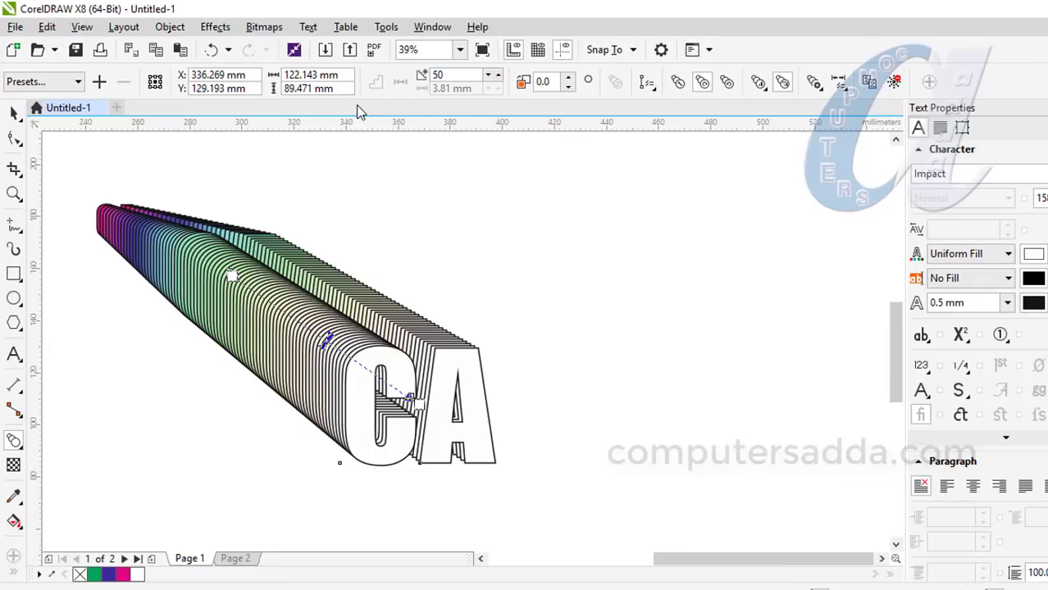
Step: Enlarge the front "CA" to about 67 × 53 mm and move it to about X 351 mm, Y 86 mm
{"action": "left_click", "coordinate": [14, 115]}
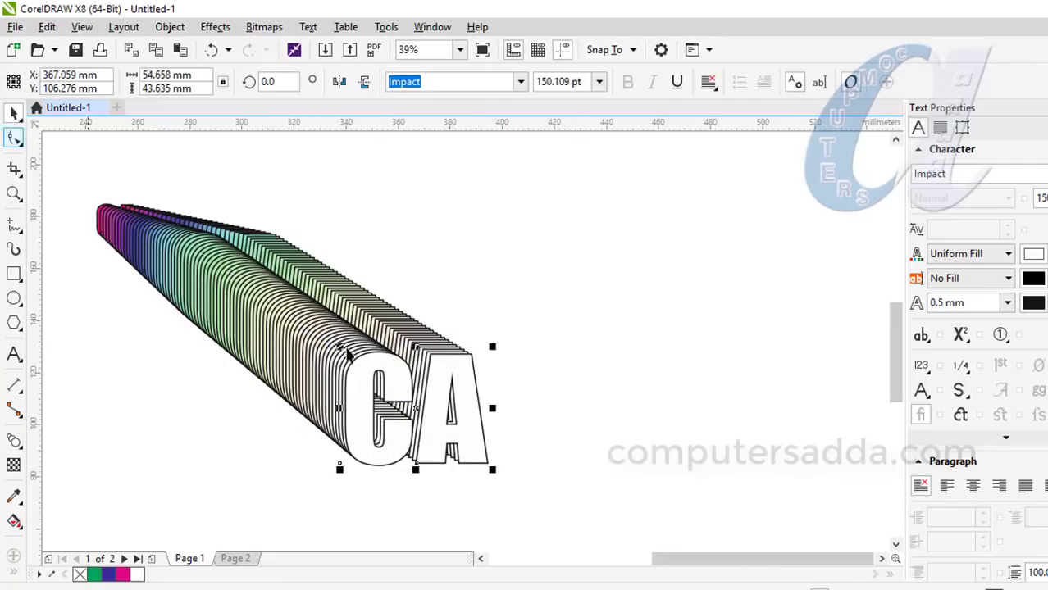
{"action": "left_click", "coordinate": [382, 403]}
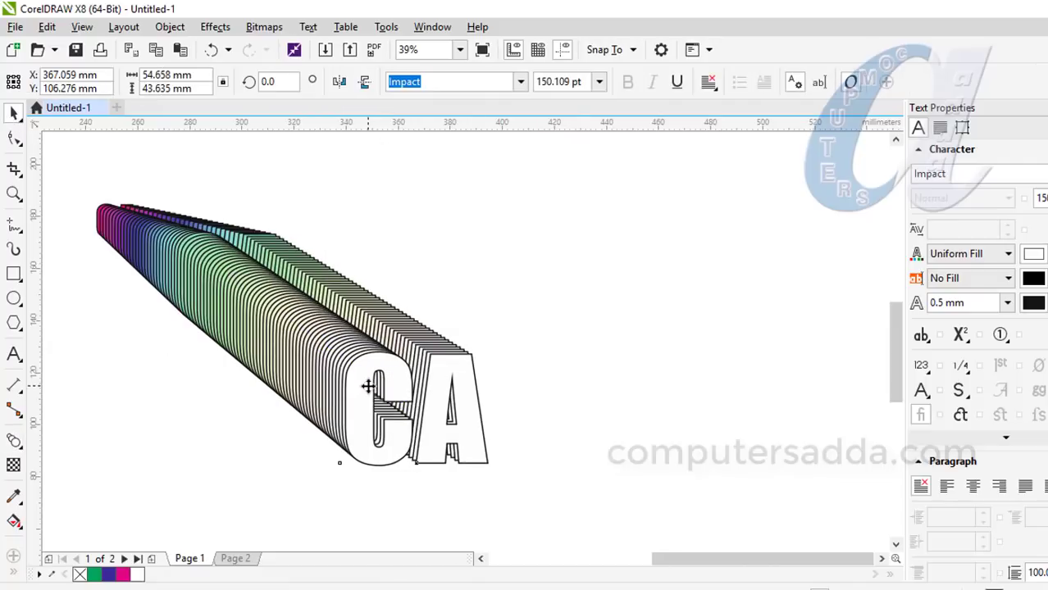
{"action": "left_click", "coordinate": [470, 435]}
{"action": "left_click_drag", "start_coordinate": [492, 469], "coordinate": [522, 493]}
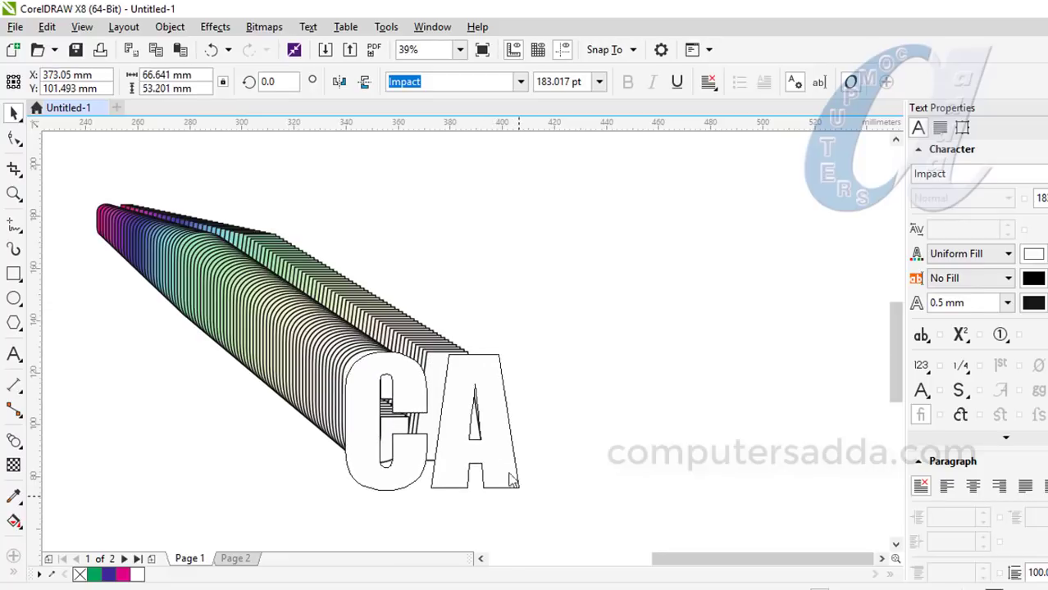
{"action": "left_click_drag", "start_coordinate": [484, 398], "coordinate": [424, 436]}
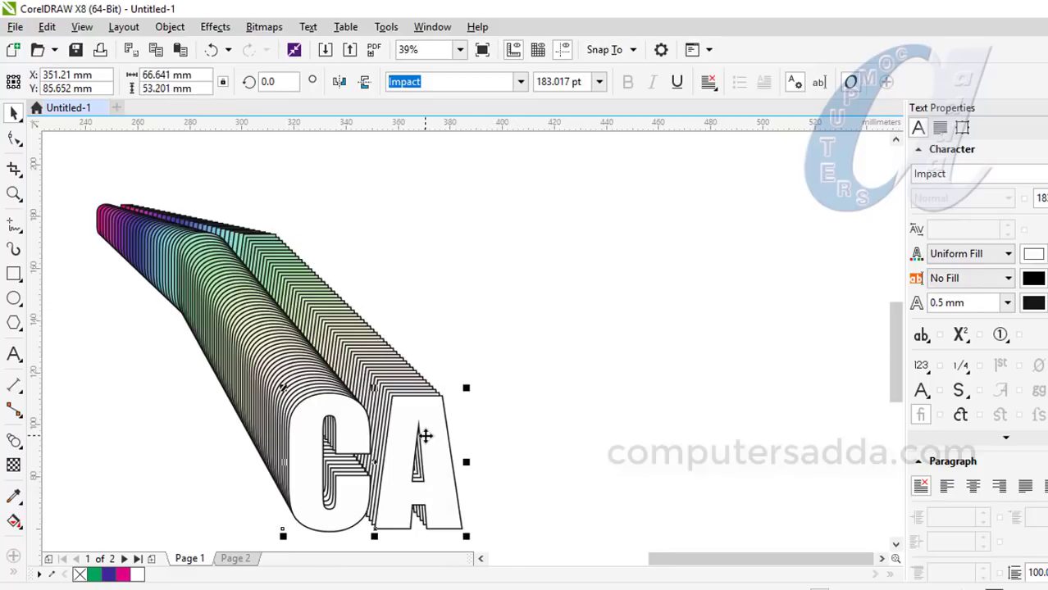
Step: Split the 50-step front blend section at a copy close to the white "CA"
{"action": "left_click", "coordinate": [14, 440]}
{"action": "left_click", "coordinate": [282, 400]}
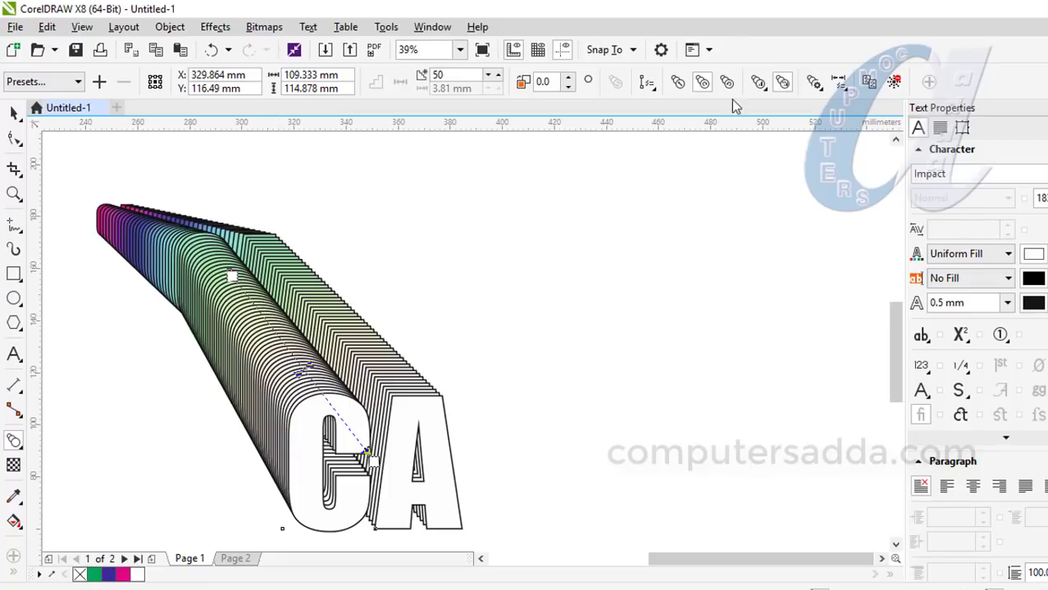
{"action": "left_click", "coordinate": [814, 82]}
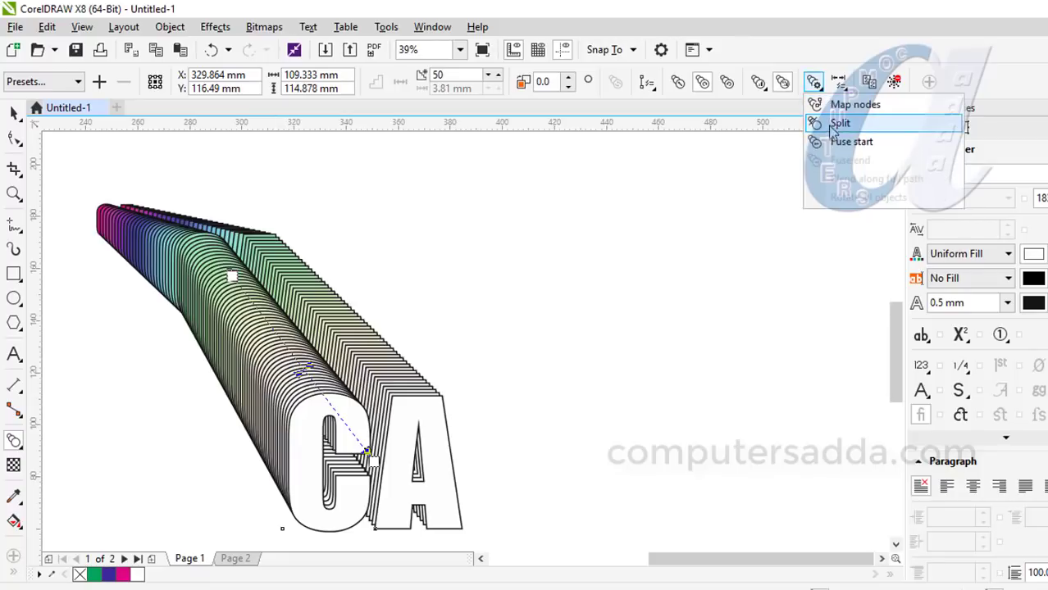
{"action": "left_click", "coordinate": [839, 124]}
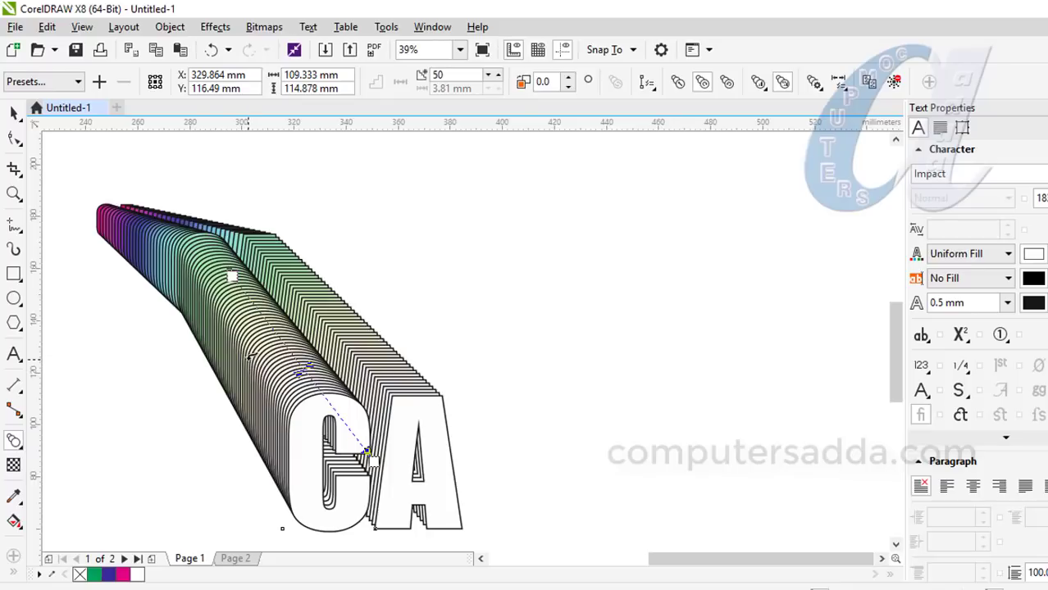
{"action": "left_click", "coordinate": [367, 453]}
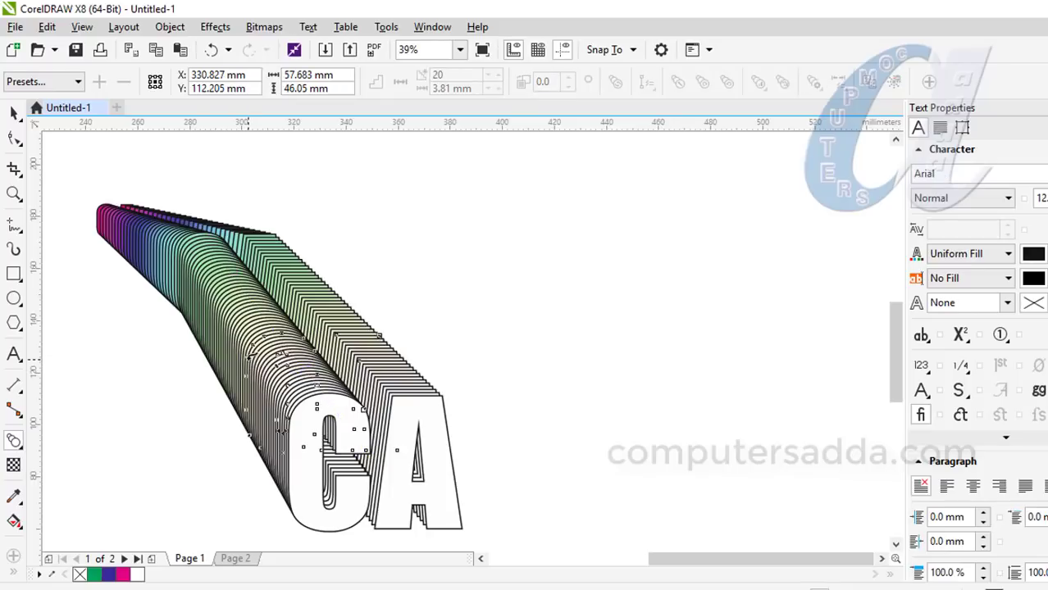
Step: Move the front "CA" up and right to about X 378 mm, Y 136 mm, bending the blend at the new split point
{"action": "left_click", "coordinate": [14, 113]}
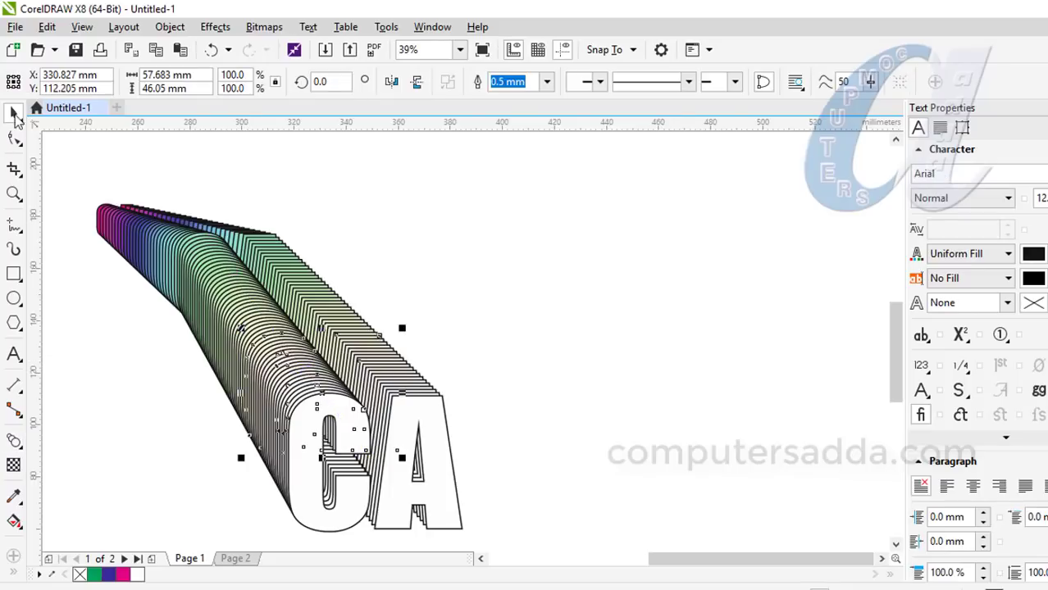
{"action": "left_click", "coordinate": [437, 463]}
{"action": "left_click_drag", "start_coordinate": [437, 464], "coordinate": [507, 346]}
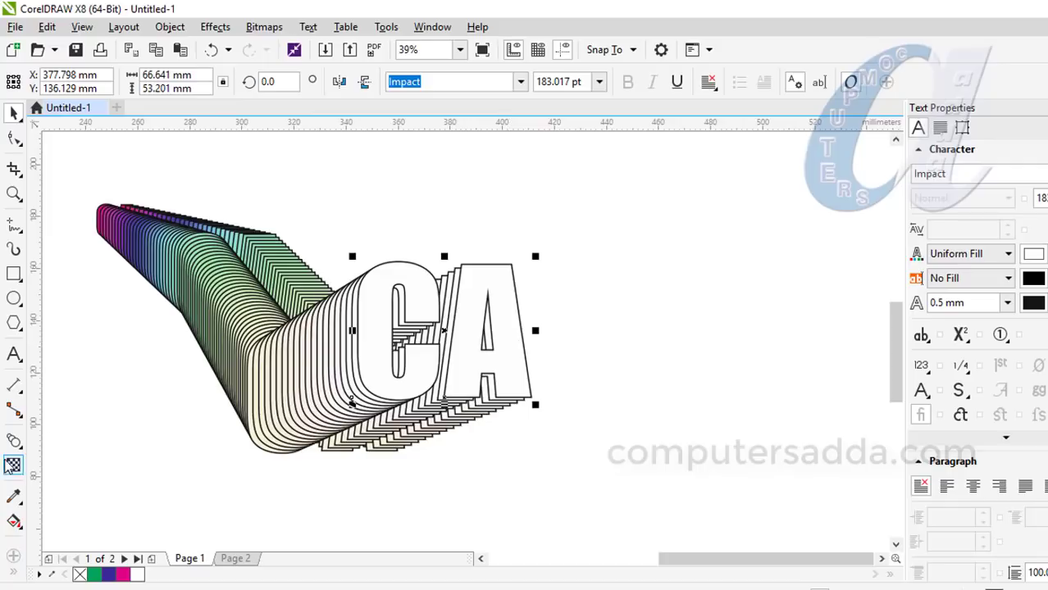
Step: Set the newest blend section, leading to the front "CA", to 50 steps
{"action": "left_click", "coordinate": [14, 440]}
{"action": "left_click", "coordinate": [328, 385]}
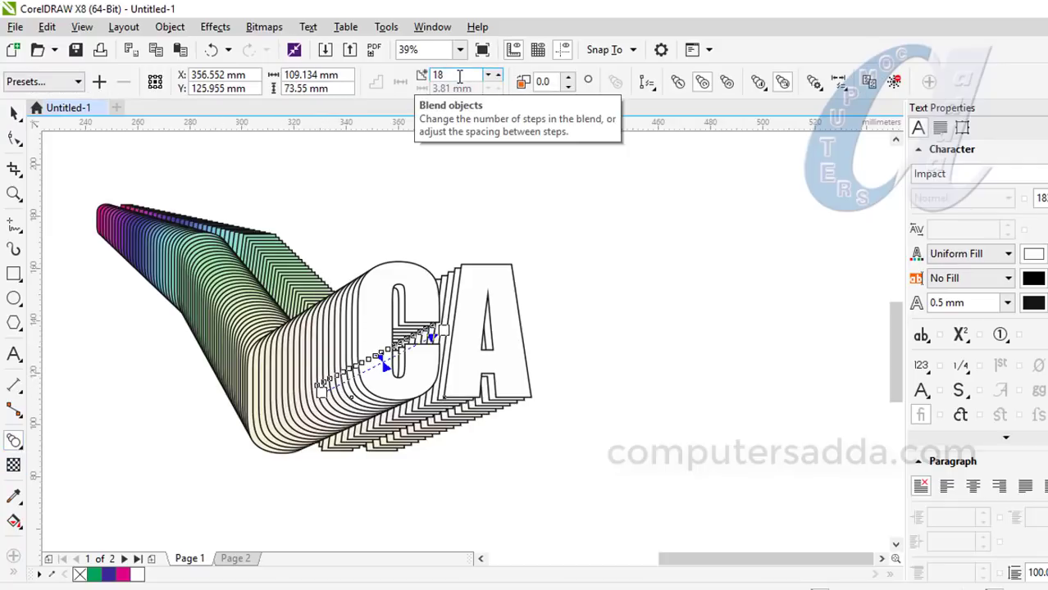
{"action": "left_click", "coordinate": [456, 75]}
{"action": "type", "text": "50"}
{"action": "key", "text": "Return"}
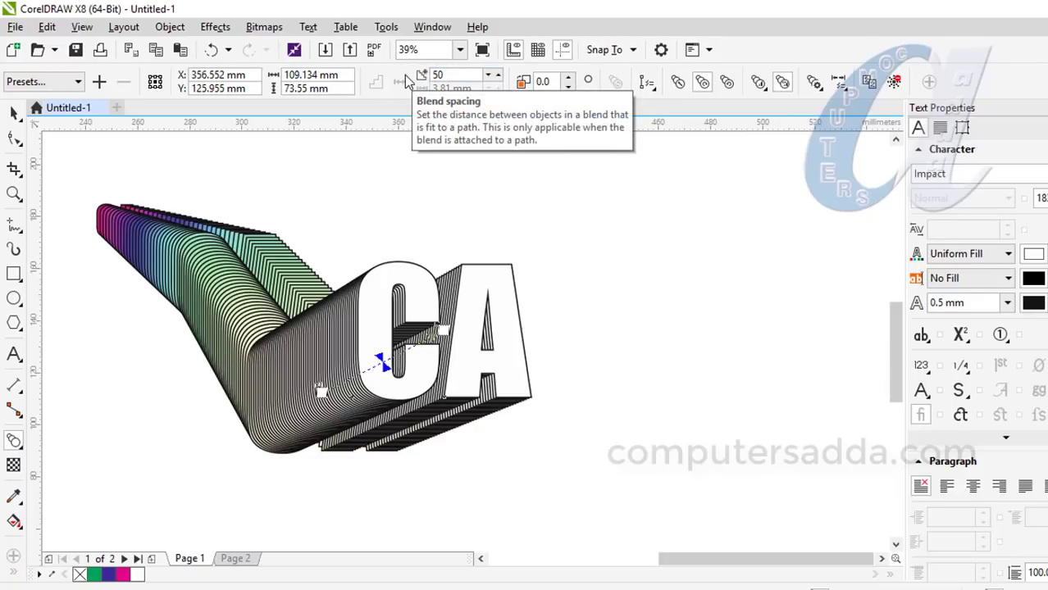
Step: Enlarge the last blend section together with the front "CA" to about 146 × 98 mm
{"action": "left_click", "coordinate": [13, 113]}
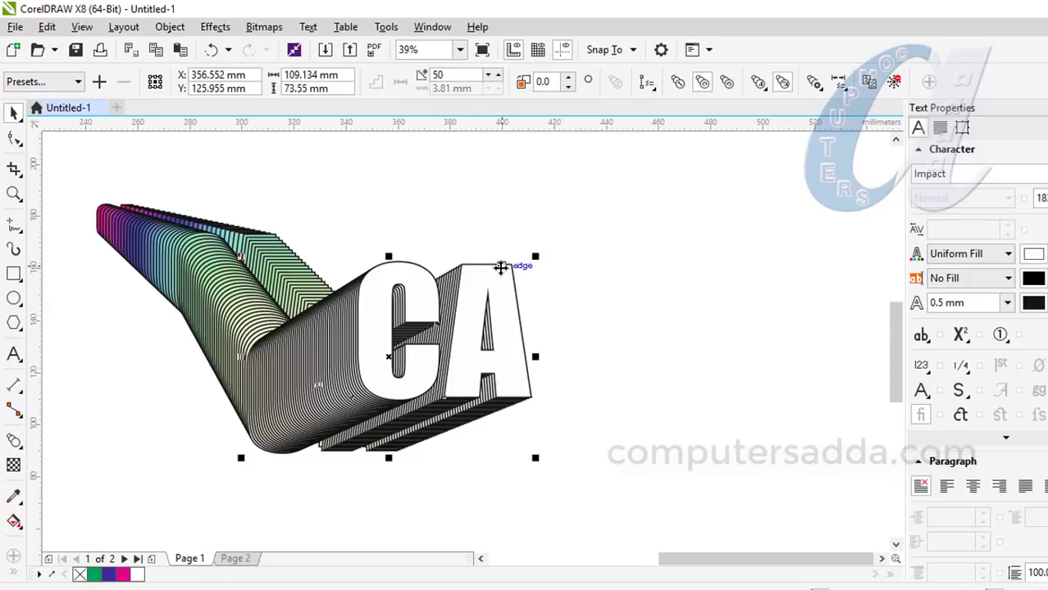
{"action": "left_click", "coordinate": [498, 273]}
{"action": "left_click", "coordinate": [503, 281]}
{"action": "left_click_drag", "start_coordinate": [533, 258], "coordinate": [645, 189]}
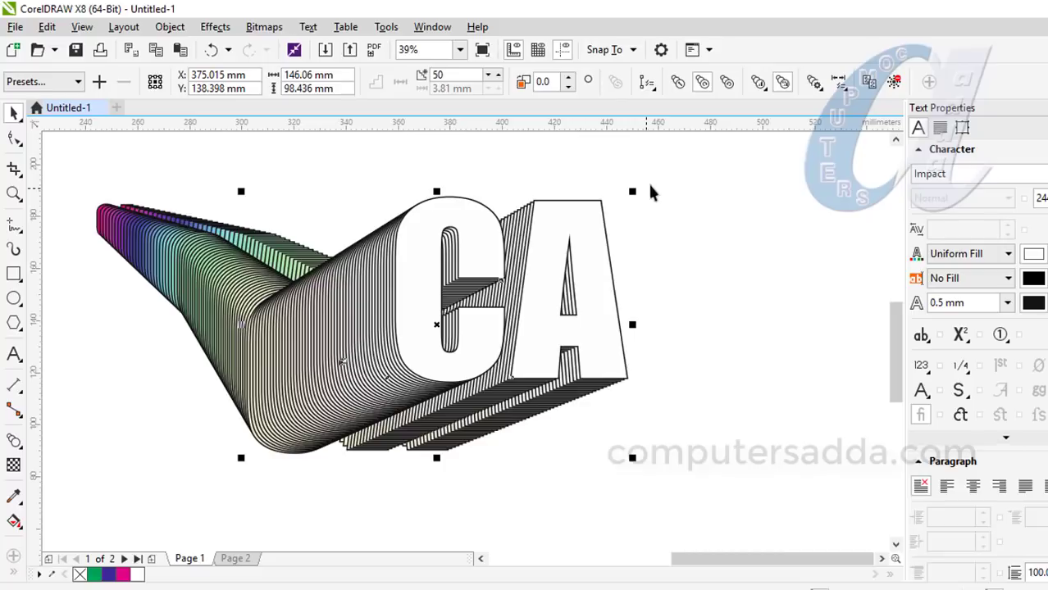
Step: Split the enlarged last blend section at a copy near its middle
{"action": "left_click", "coordinate": [814, 82]}
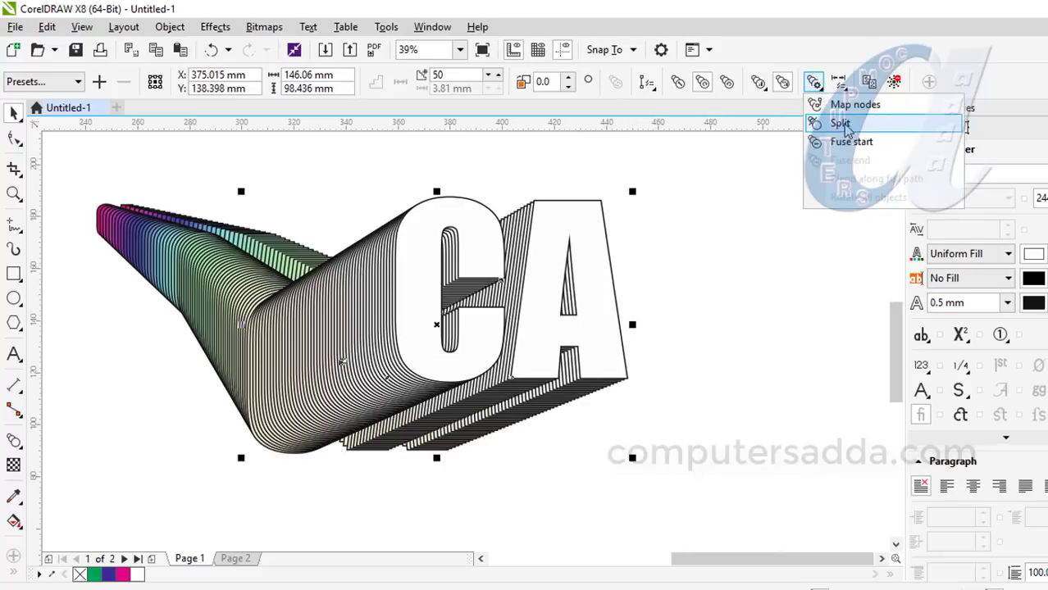
{"action": "left_click", "coordinate": [844, 125]}
{"action": "left_click", "coordinate": [338, 350]}
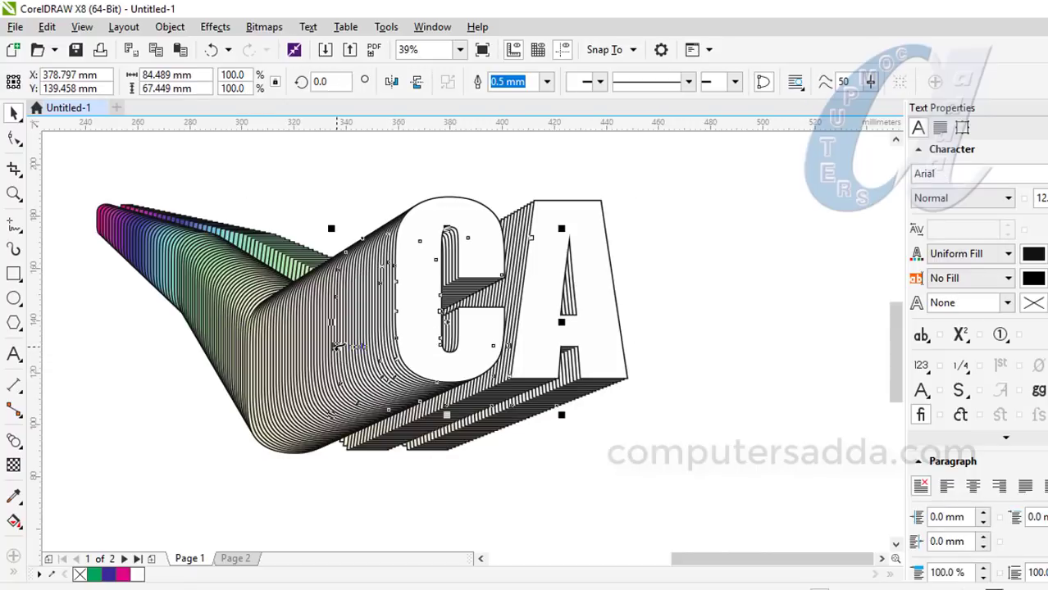
Step: Move the front "CA" down from the split point and enlarge it in stages to about 123 × 98 mm
{"action": "left_click", "coordinate": [12, 115]}
{"action": "left_click", "coordinate": [589, 221]}
{"action": "left_click_drag", "start_coordinate": [582, 254], "coordinate": [558, 375]}
{"action": "left_click_drag", "start_coordinate": [598, 331], "coordinate": [748, 299]}
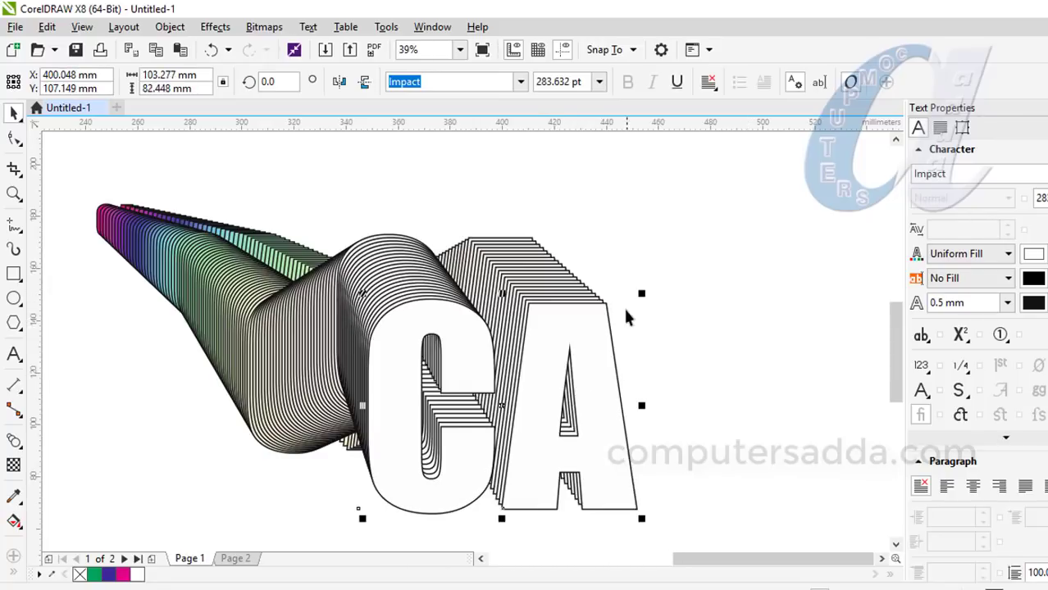
{"action": "left_click_drag", "start_coordinate": [641, 292], "coordinate": [691, 246]}
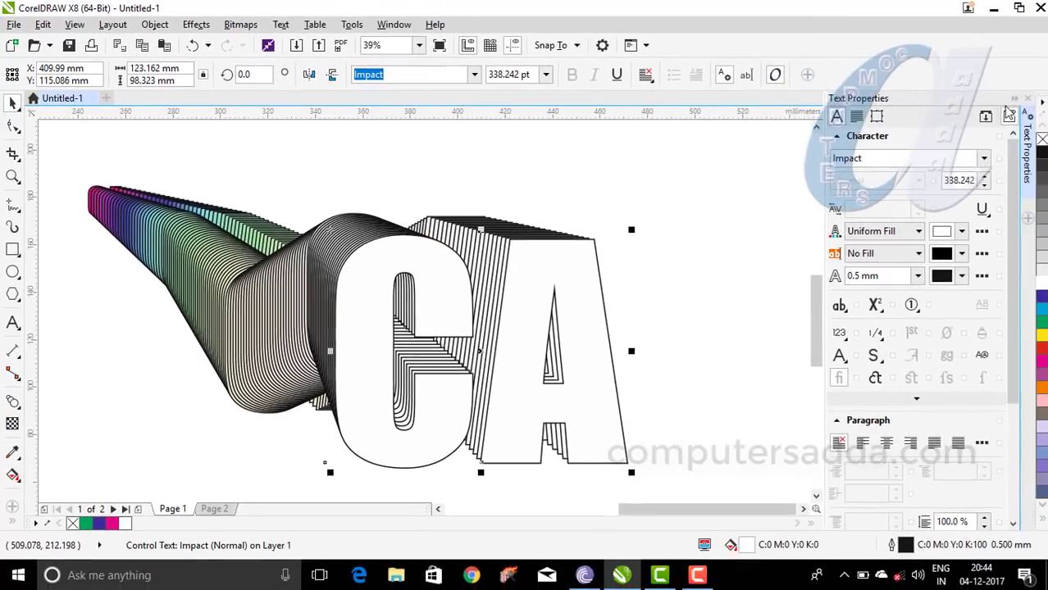
Step: Close the Text Properties docker and undo the last enlargement of the front "CA"
{"action": "left_click", "coordinate": [1029, 99]}
{"action": "scroll", "coordinate": [688, 262], "scroll_direction": "up", "scroll_amount": 2}
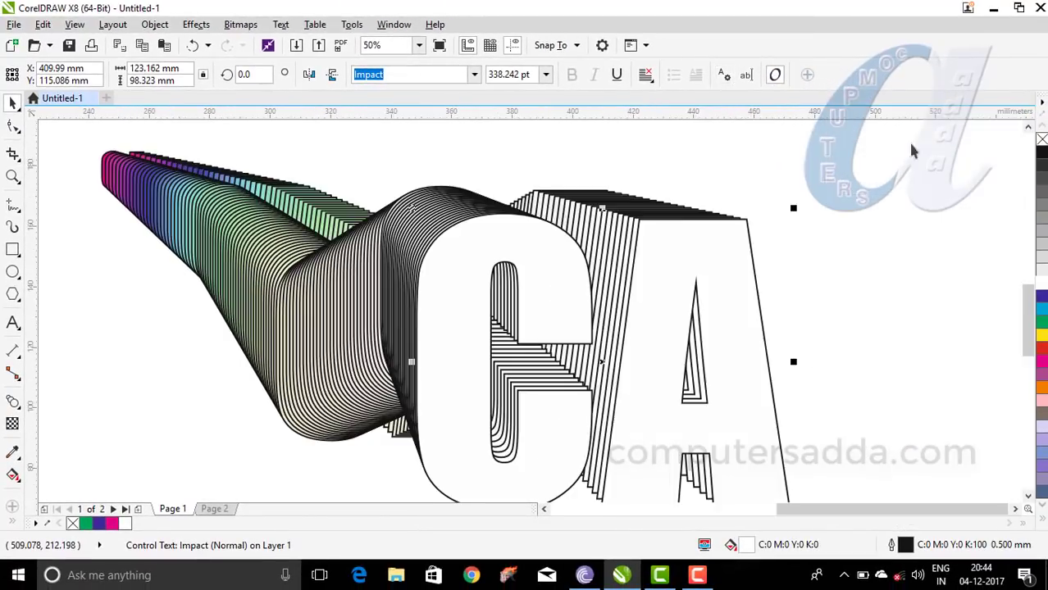
{"action": "key", "text": "ctrl+z"}
Step: Enlarge the front "CA" to about 125 × 100 mm and place it at about X 436 mm, Y 131 mm
{"action": "scroll", "coordinate": [706, 296], "scroll_direction": "down", "scroll_amount": 1}
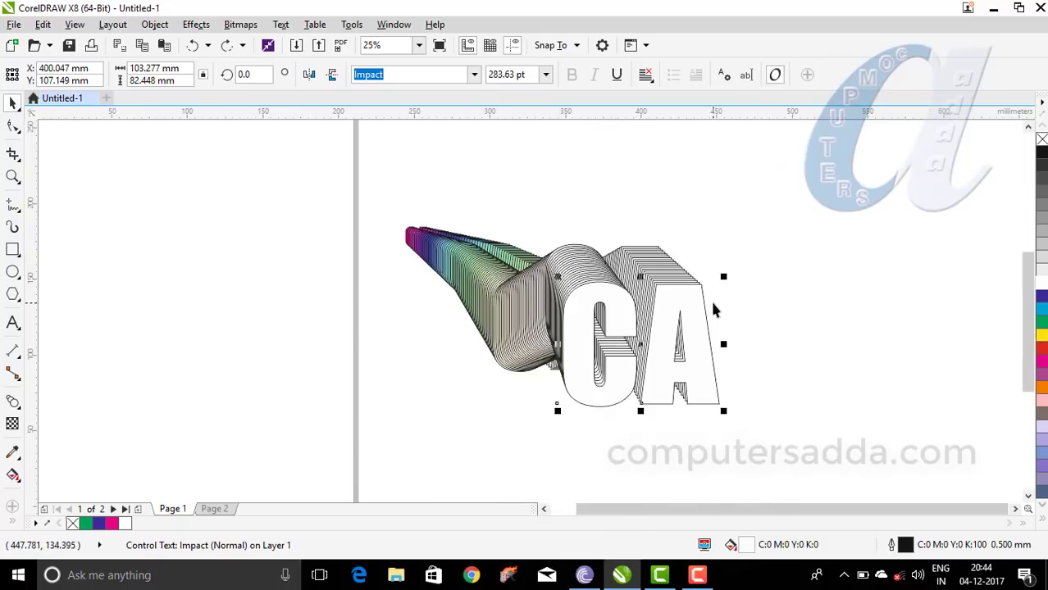
{"action": "scroll", "coordinate": [709, 299], "scroll_direction": "up", "scroll_amount": 1}
{"action": "left_click_drag", "start_coordinate": [640, 292], "coordinate": [758, 224]}
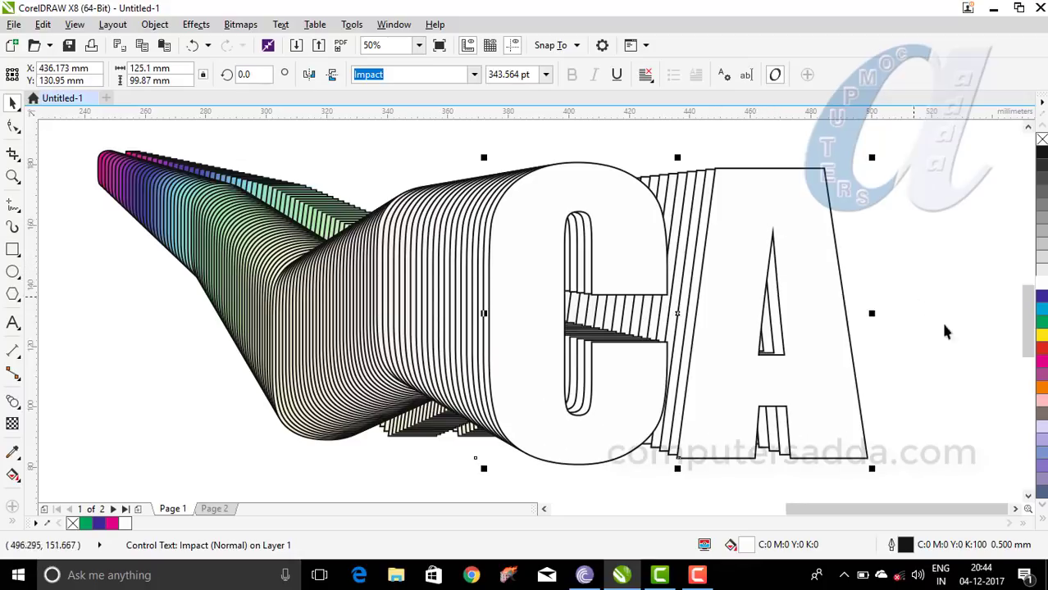